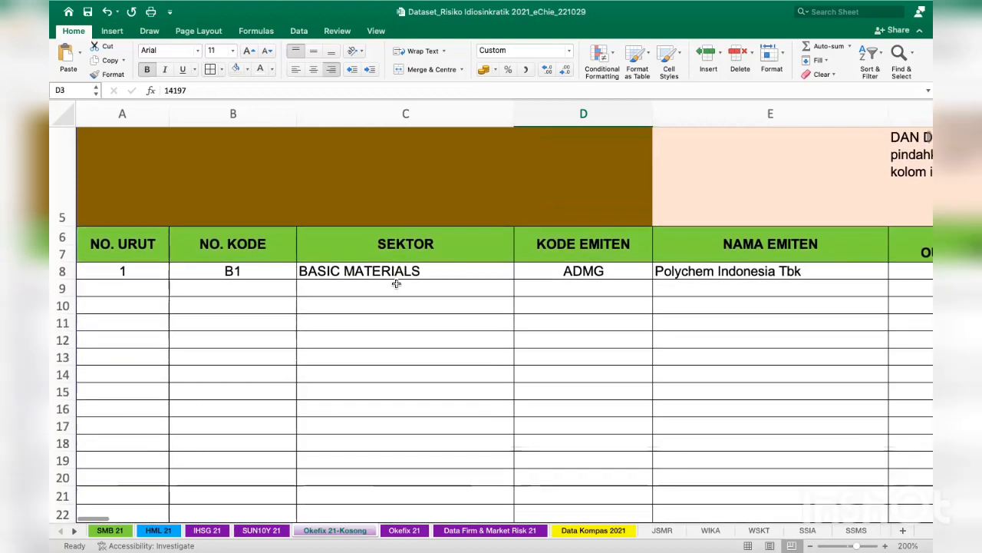
Examine the NO. URUT and NO. KODE columns of the Okefix 21-Kosong sheet and view the SMB 21 and HML 21 sheets
{"action": "left_click", "coordinate": [137, 240]}
{"action": "key", "text": "Right"}
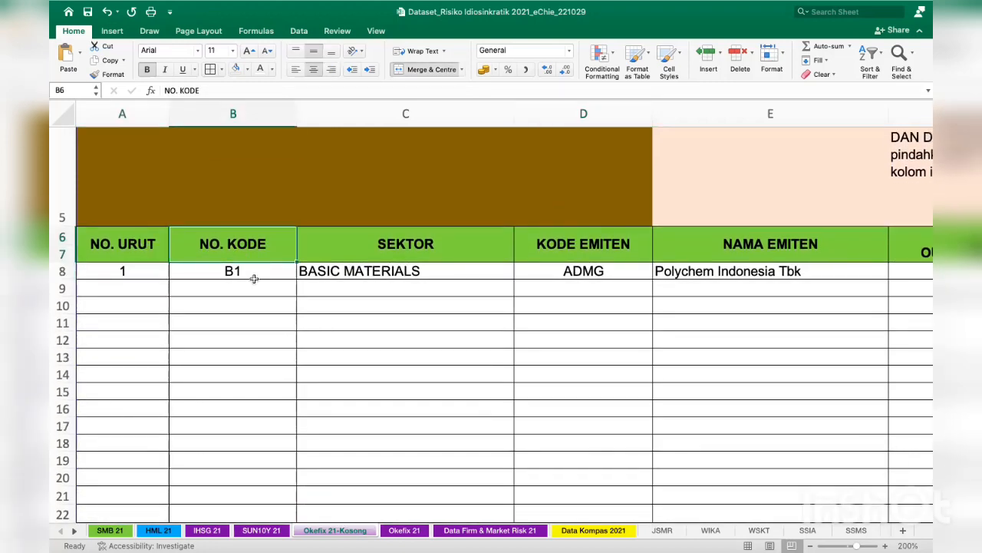
{"action": "left_click", "coordinate": [231, 269]}
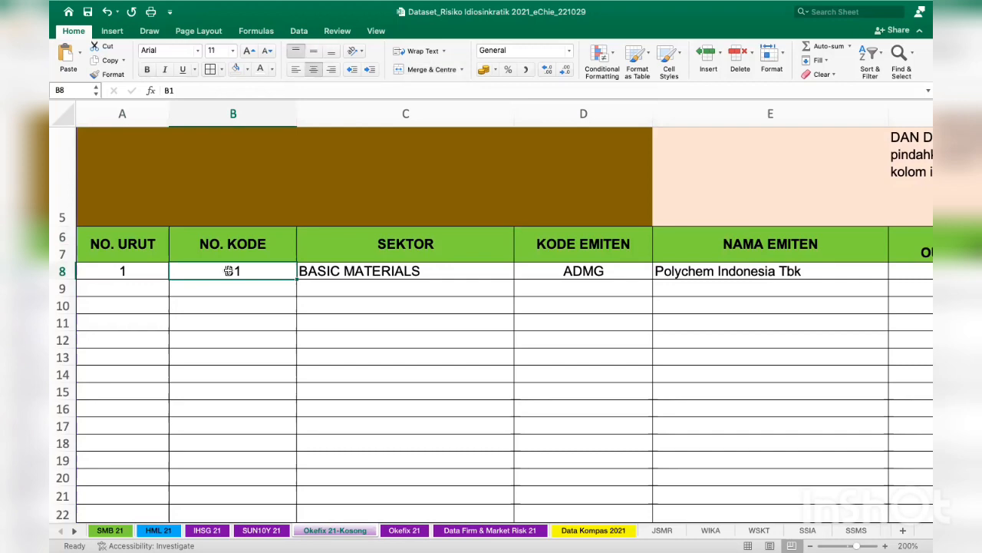
{"action": "left_click", "coordinate": [118, 531]}
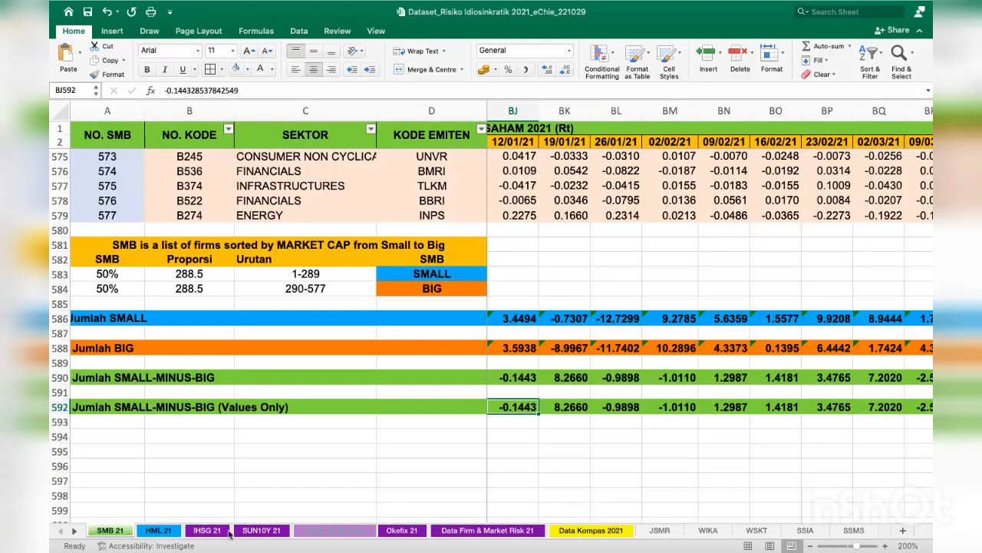
{"action": "left_click", "coordinate": [159, 531]}
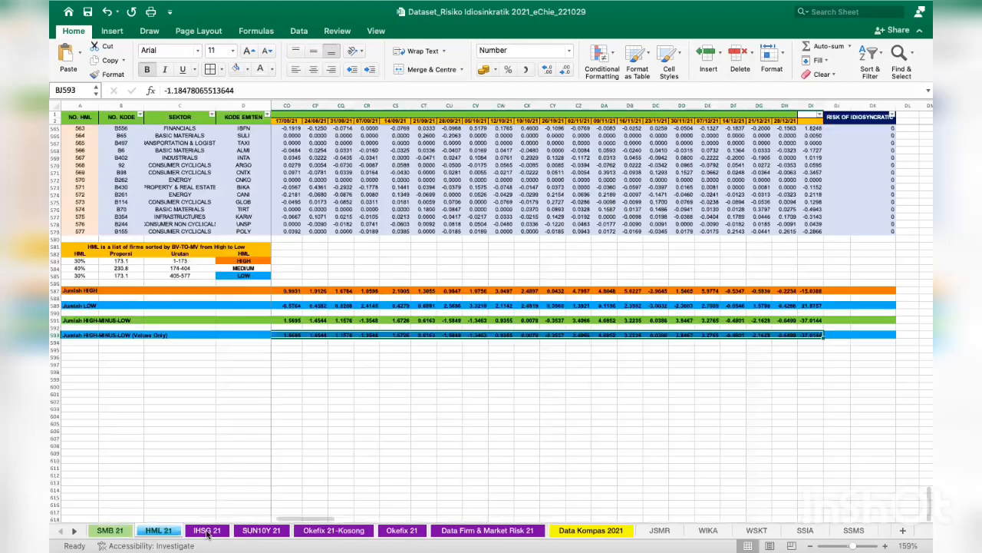
{"action": "left_click", "coordinate": [393, 532]}
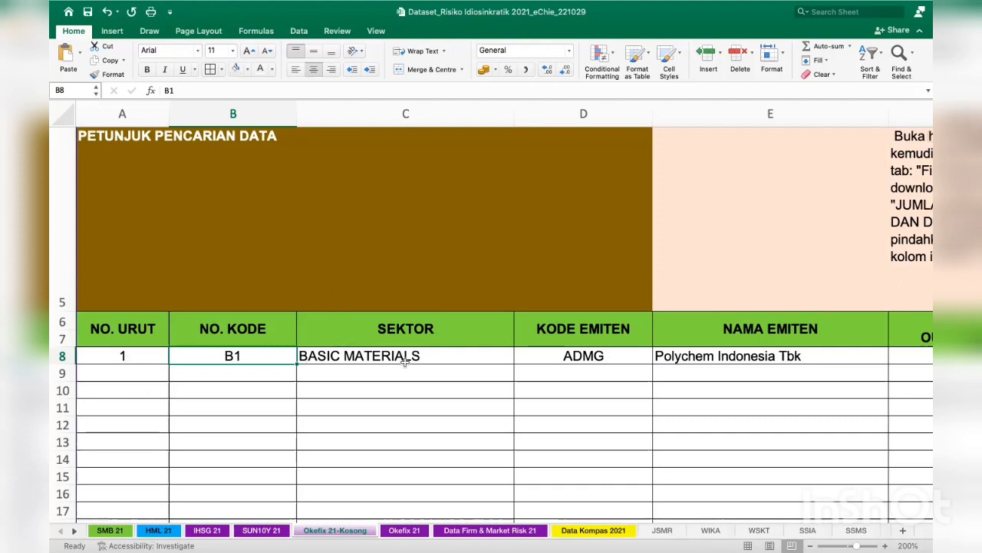
Examine the SEKTOR, KODE EMITEN and NAMA EMITEN columns and their entries in row 8
{"action": "left_click", "coordinate": [396, 337]}
{"action": "key", "text": "Right"}
{"action": "key", "text": "Right"}
{"action": "key", "text": "Left"}
{"action": "key", "text": "Down"}
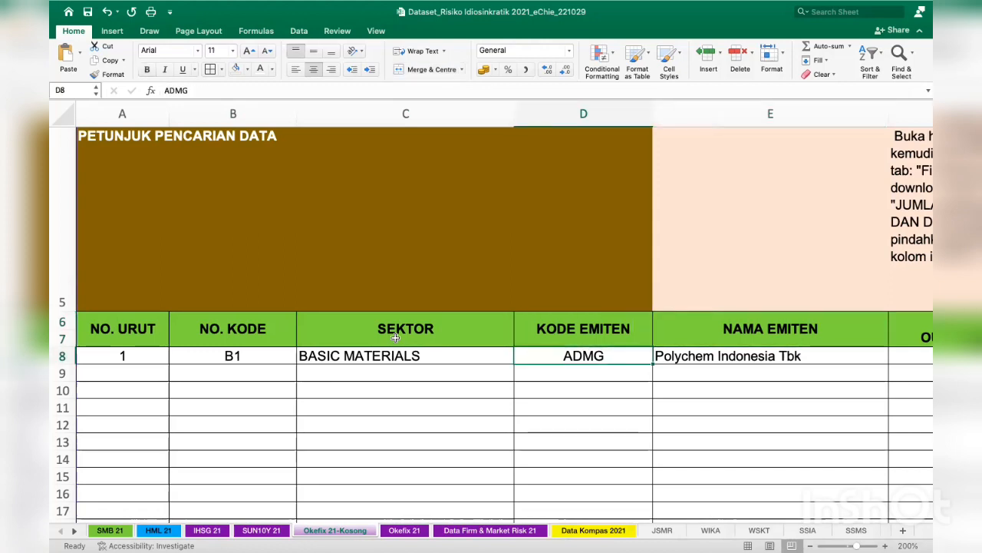
{"action": "key", "text": "Right"}
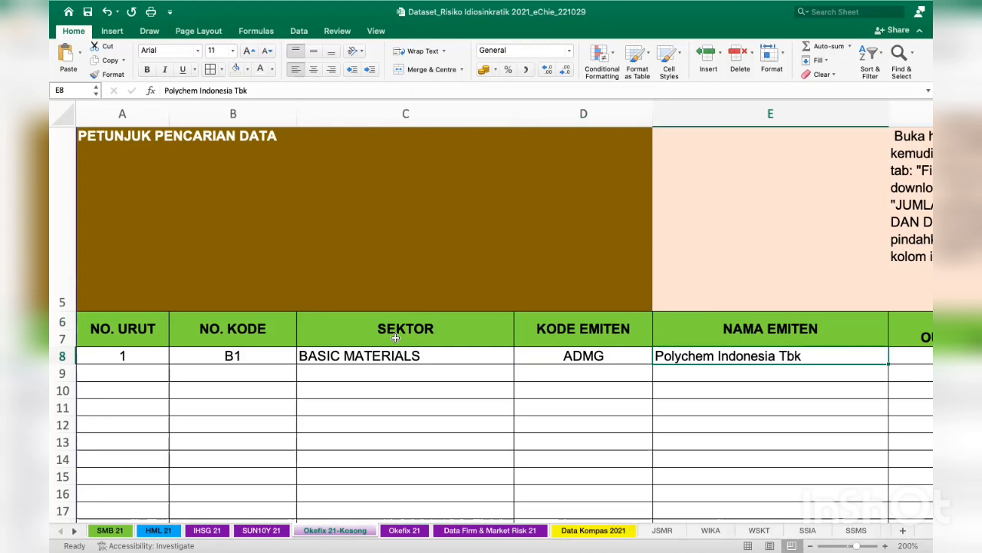
{"action": "key", "text": "Left"}
{"action": "key", "text": "Left"}
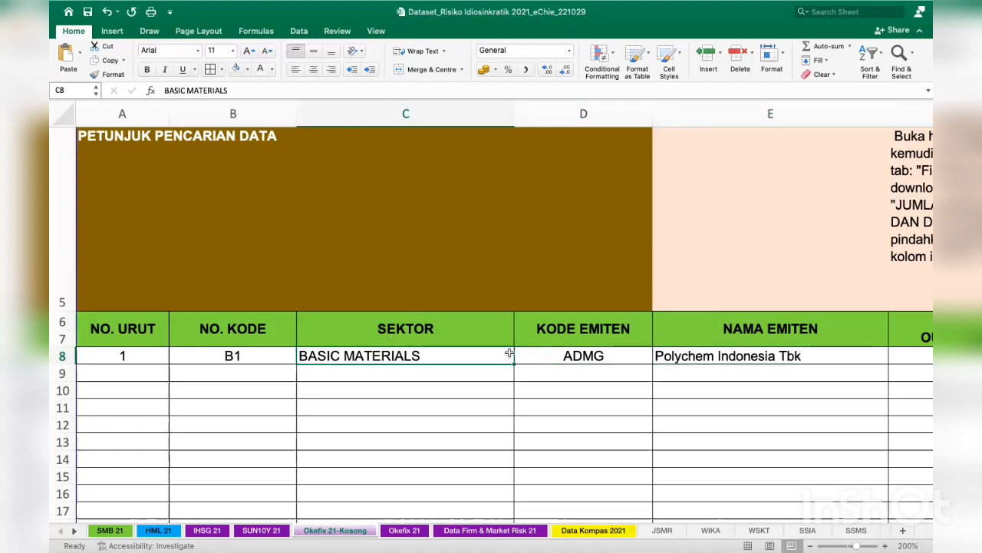
Examine the NUMBER OF SHARE OUTSTANDING 31/12/2020 column and its data search instructions
{"action": "scroll", "coordinate": [509, 353], "scroll_direction": "right", "scroll_amount": 3}
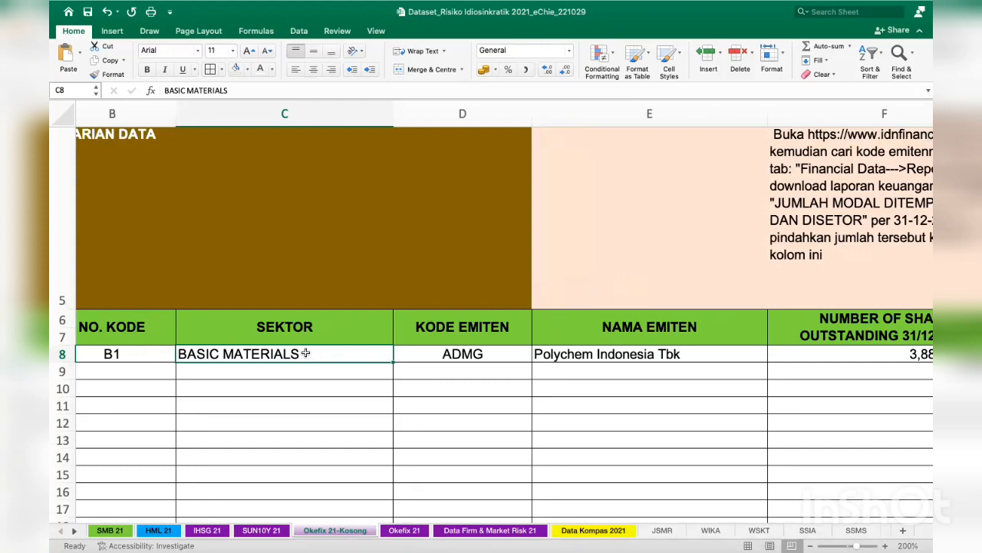
{"action": "scroll", "coordinate": [305, 353], "scroll_direction": "right", "scroll_amount": 6}
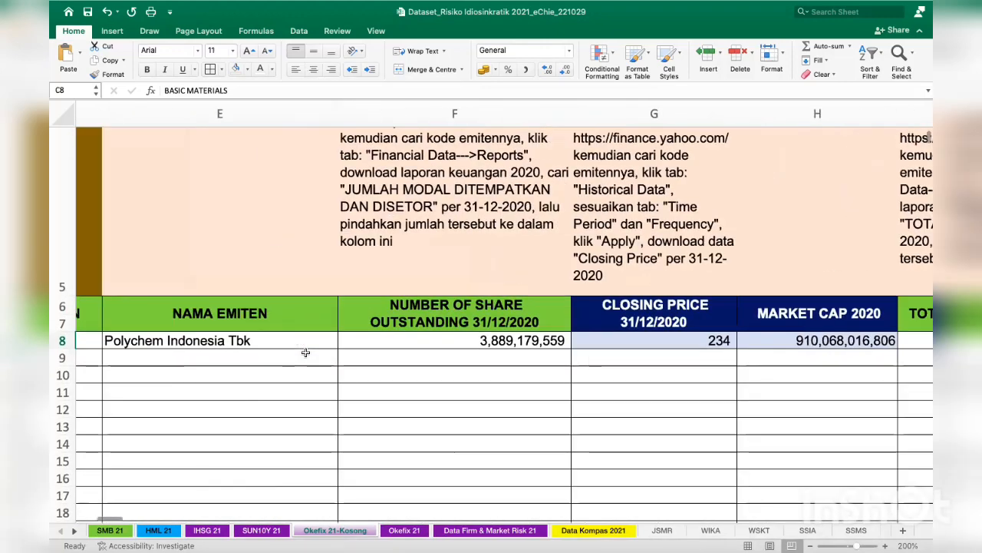
{"action": "scroll", "coordinate": [306, 352], "scroll_direction": "left", "scroll_amount": 8}
{"action": "scroll", "coordinate": [304, 347], "scroll_direction": "right", "scroll_amount": 6}
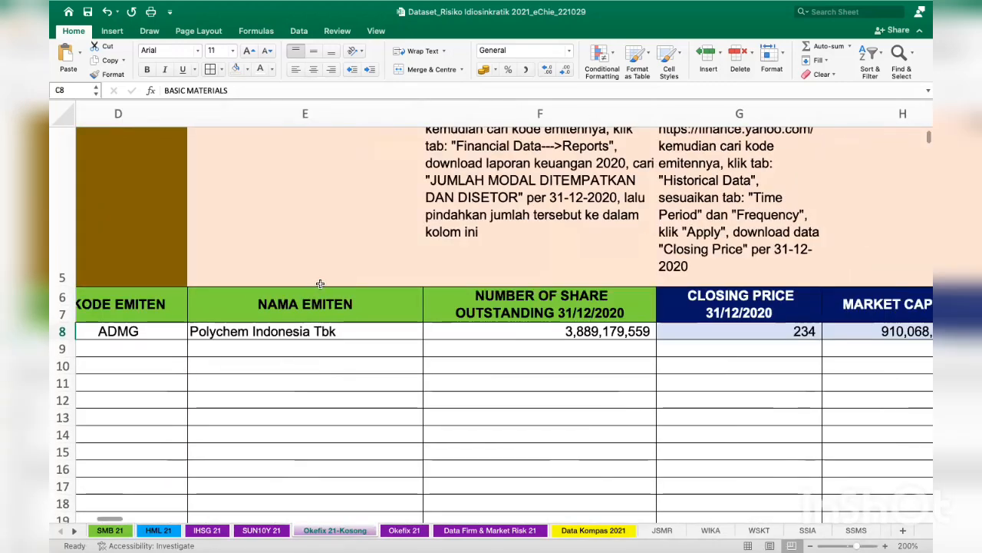
{"action": "scroll", "coordinate": [318, 284], "scroll_direction": "right", "scroll_amount": 3}
{"action": "left_click", "coordinate": [357, 299]}
{"action": "scroll", "coordinate": [357, 298], "scroll_direction": "up", "scroll_amount": 1}
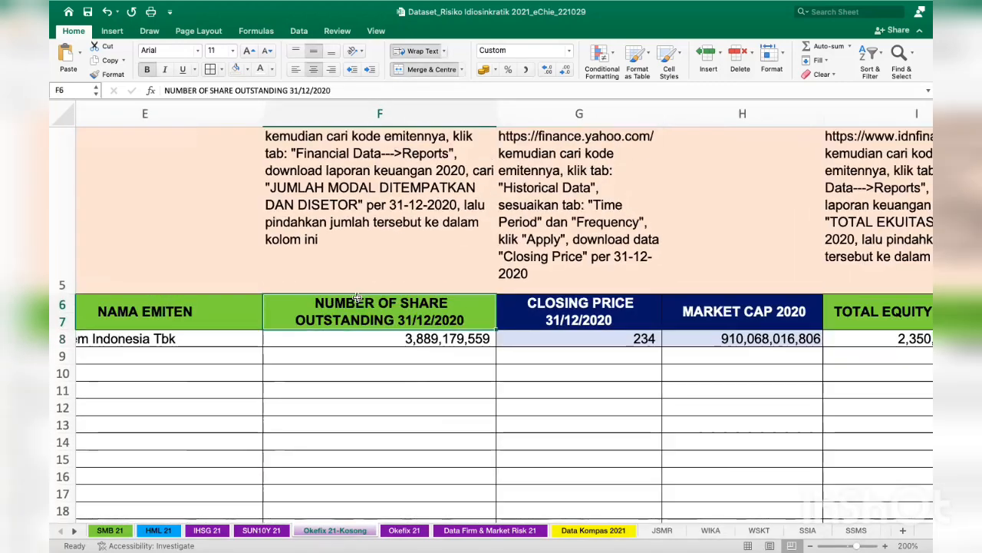
{"action": "scroll", "coordinate": [368, 323], "scroll_direction": "down", "scroll_amount": 5}
{"action": "scroll", "coordinate": [367, 322], "scroll_direction": "down", "scroll_amount": 2}
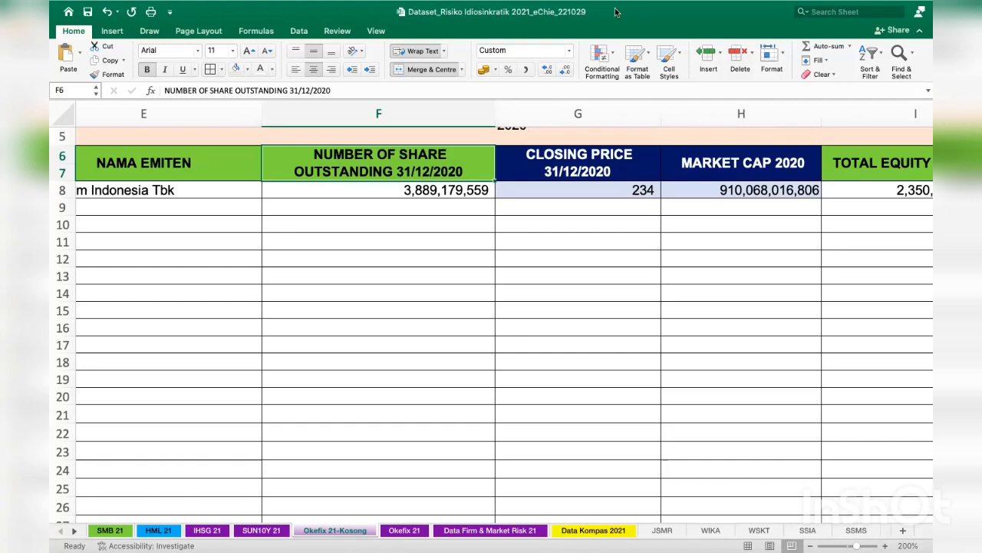
Circle the share outstanding header and the SMB 21 sheet name, handwrite 1/1/21 below the header, and draw an arrow up to the share figure
{"action": "mouse_move", "coordinate": [367, 136]}
{"action": "left_mouse_down"}
{"action": "mouse_move", "coordinate": [452, 209]}
{"action": "mouse_move", "coordinate": [421, 134]}
{"action": "left_mouse_up"}
{"action": "mouse_move", "coordinate": [122, 505]}
{"action": "left_mouse_down"}
{"action": "mouse_move", "coordinate": [88, 531]}
{"action": "mouse_move", "coordinate": [127, 508]}
{"action": "left_mouse_up"}
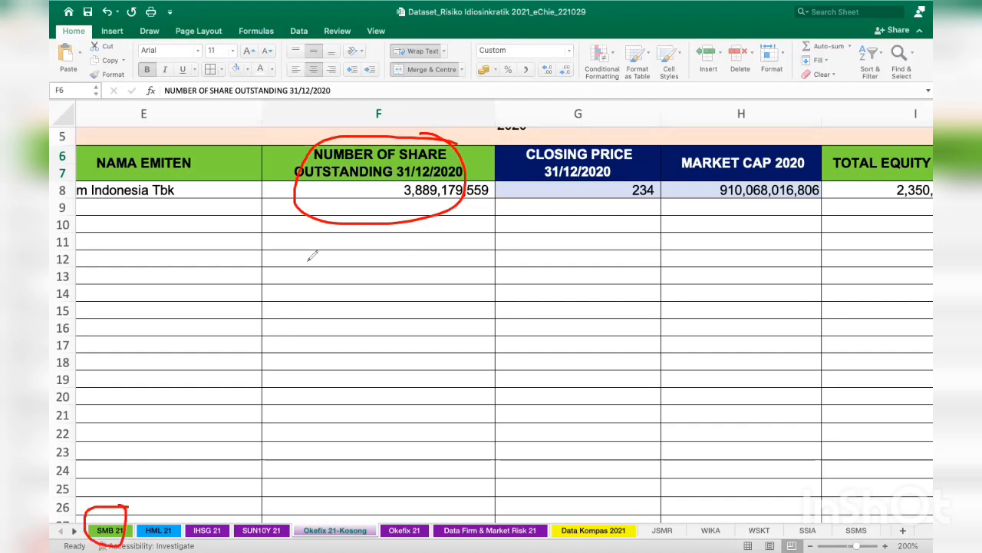
{"action": "left_click_drag", "start_coordinate": [314, 258], "coordinate": [314, 290]}
{"action": "mouse_move", "coordinate": [348, 255]}
{"action": "left_mouse_down"}
{"action": "mouse_move", "coordinate": [324, 307]}
{"action": "mouse_move", "coordinate": [360, 307]}
{"action": "left_mouse_up"}
{"action": "mouse_move", "coordinate": [405, 253]}
{"action": "left_mouse_down"}
{"action": "mouse_move", "coordinate": [387, 314]}
{"action": "mouse_move", "coordinate": [448, 287]}
{"action": "left_mouse_up"}
{"action": "left_click_drag", "start_coordinate": [458, 270], "coordinate": [462, 331]}
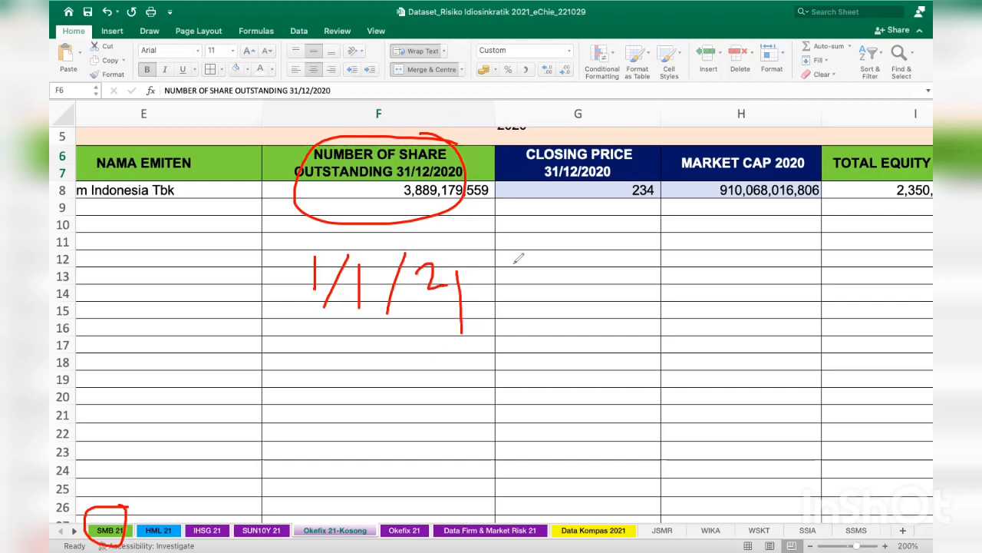
{"action": "mouse_move", "coordinate": [492, 303]}
{"action": "left_mouse_down"}
{"action": "mouse_move", "coordinate": [495, 204]}
{"action": "mouse_move", "coordinate": [481, 193]}
{"action": "mouse_move", "coordinate": [499, 184]}
{"action": "mouse_move", "coordinate": [461, 220]}
{"action": "left_mouse_up"}
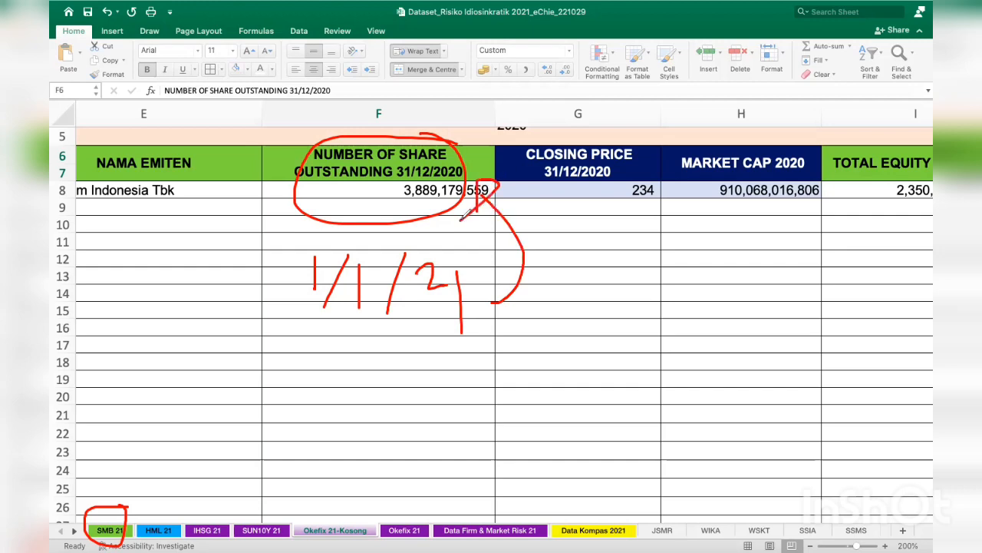
Switch to the browser, search IDN Financials for admg and open the PT. Polychem Indonesia Tbk company page
{"action": "left_click", "coordinate": [690, 101]}
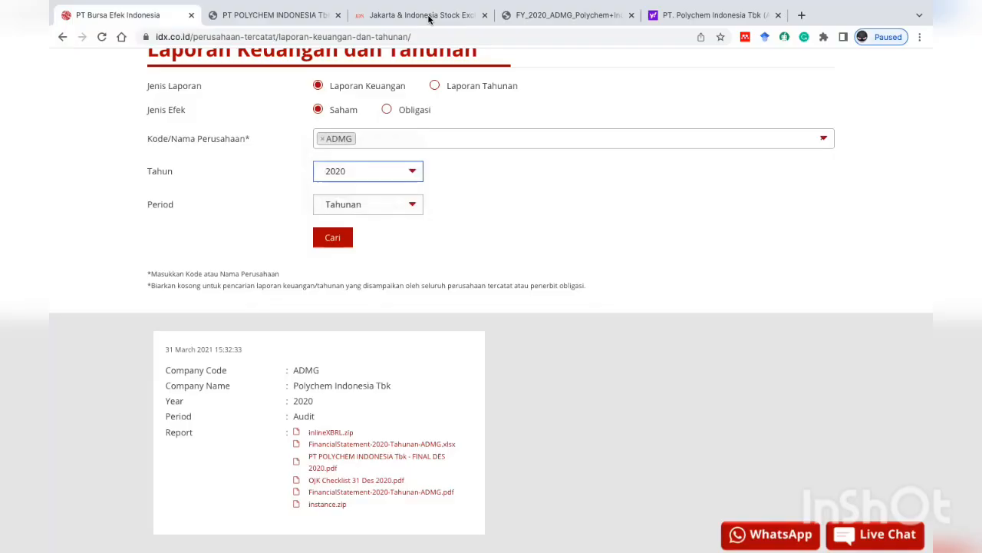
{"action": "left_click", "coordinate": [426, 16]}
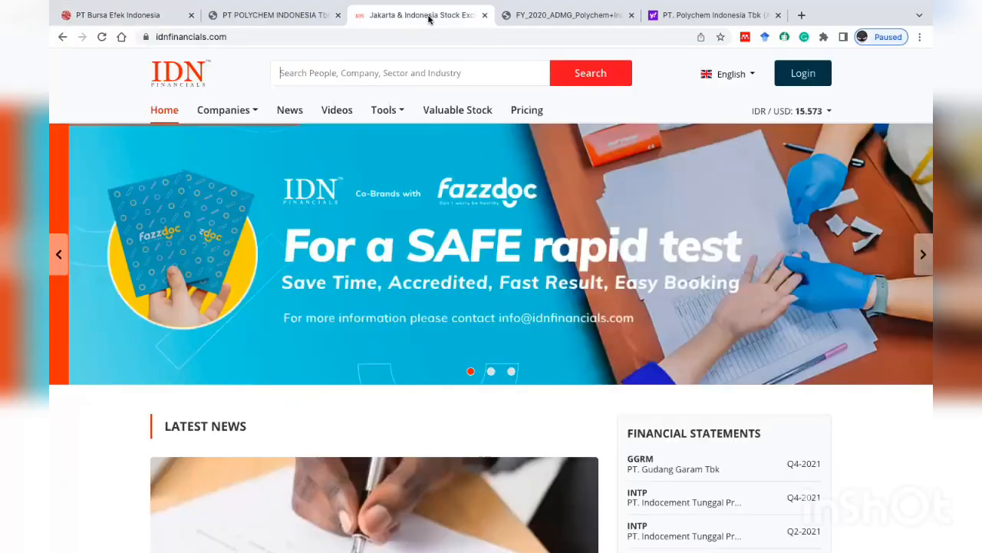
{"action": "left_click", "coordinate": [351, 68]}
{"action": "type", "text": "adm"}
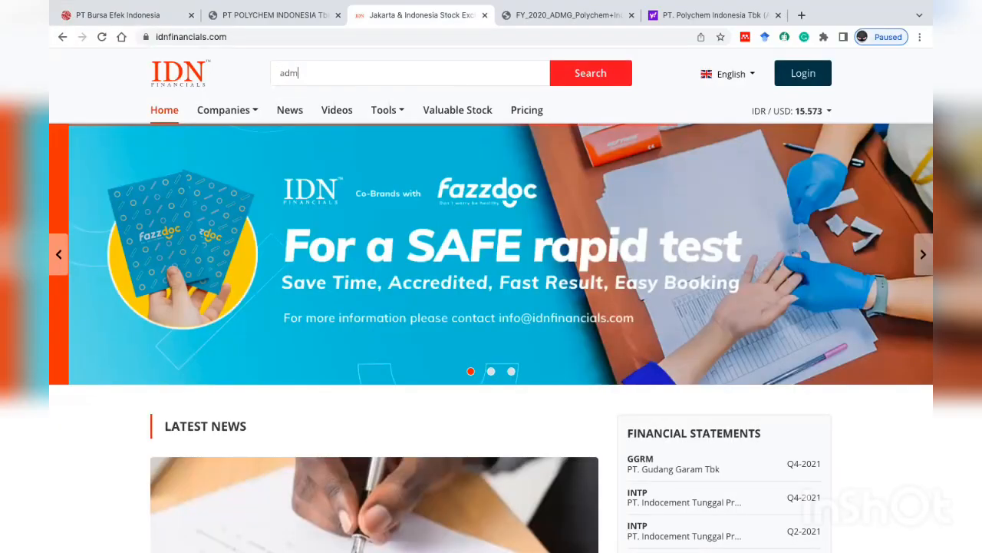
{"action": "type", "text": "g"}
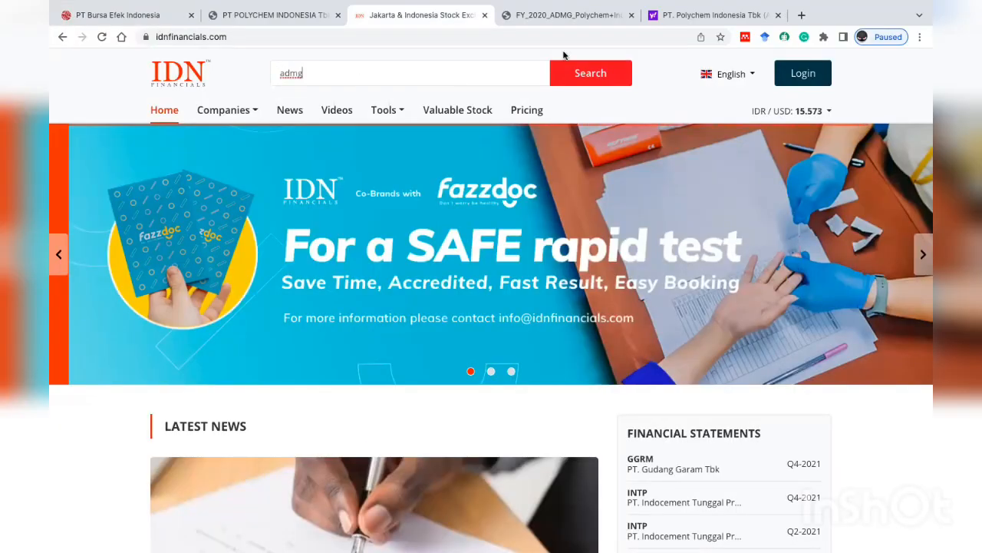
{"action": "left_click", "coordinate": [606, 76]}
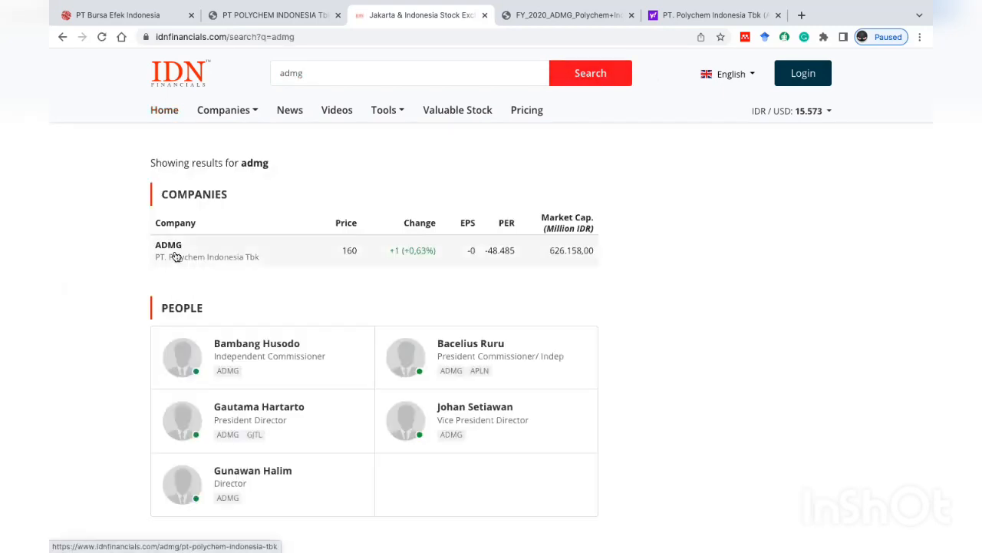
{"action": "left_click", "coordinate": [175, 256]}
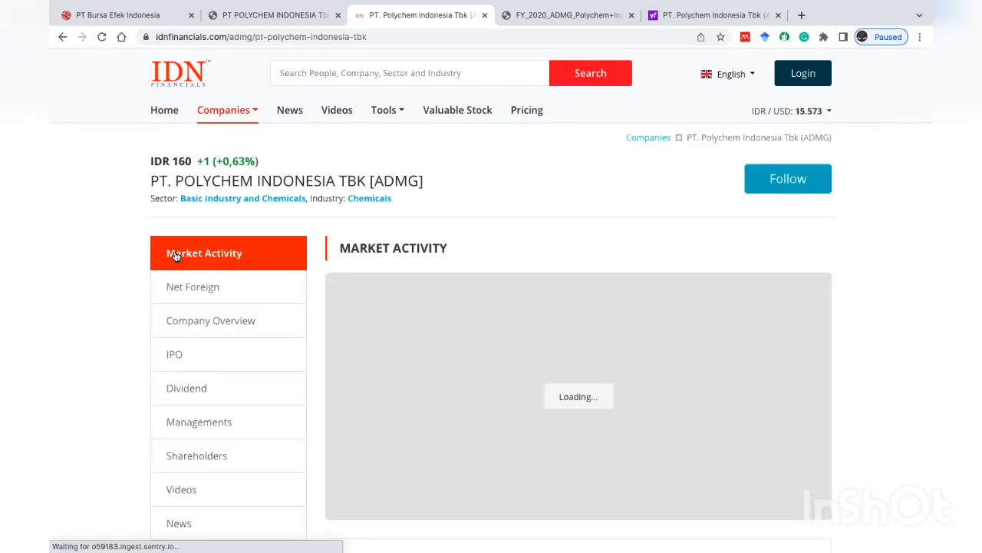
Go to the company's Financial Data section and open the complete list of its financial reports
{"action": "scroll", "coordinate": [175, 256], "scroll_direction": "down", "scroll_amount": 6}
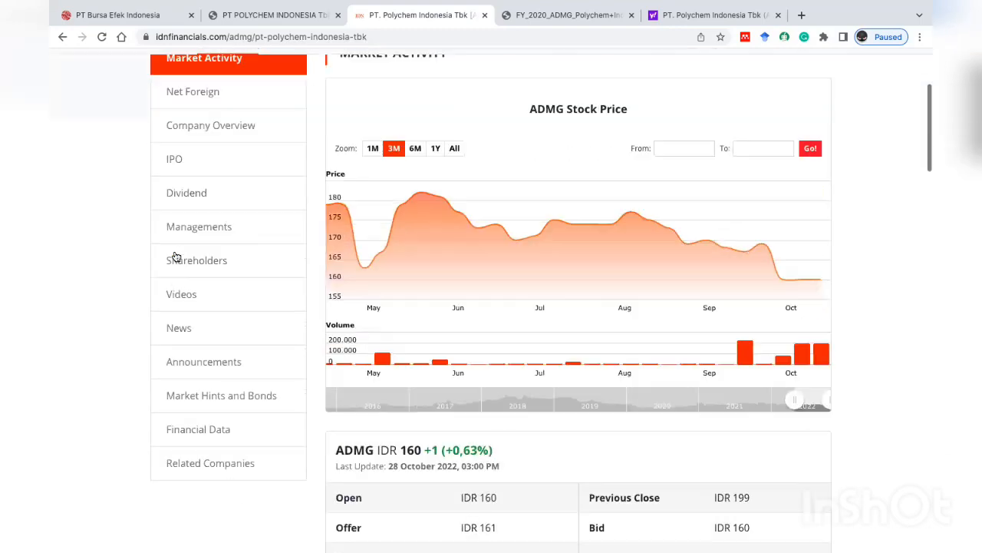
{"action": "left_click", "coordinate": [203, 168]}
{"action": "scroll", "coordinate": [203, 171], "scroll_direction": "up", "scroll_amount": 2}
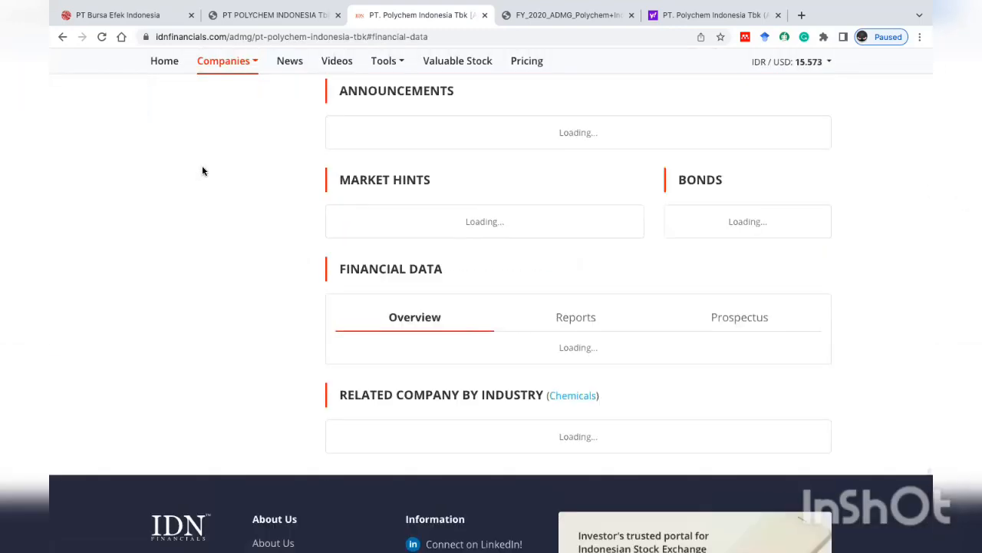
{"action": "scroll", "coordinate": [202, 171], "scroll_direction": "up", "scroll_amount": 3}
{"action": "scroll", "coordinate": [203, 170], "scroll_direction": "up", "scroll_amount": 4}
{"action": "scroll", "coordinate": [203, 170], "scroll_direction": "up", "scroll_amount": 1}
{"action": "scroll", "coordinate": [205, 178], "scroll_direction": "down", "scroll_amount": 2}
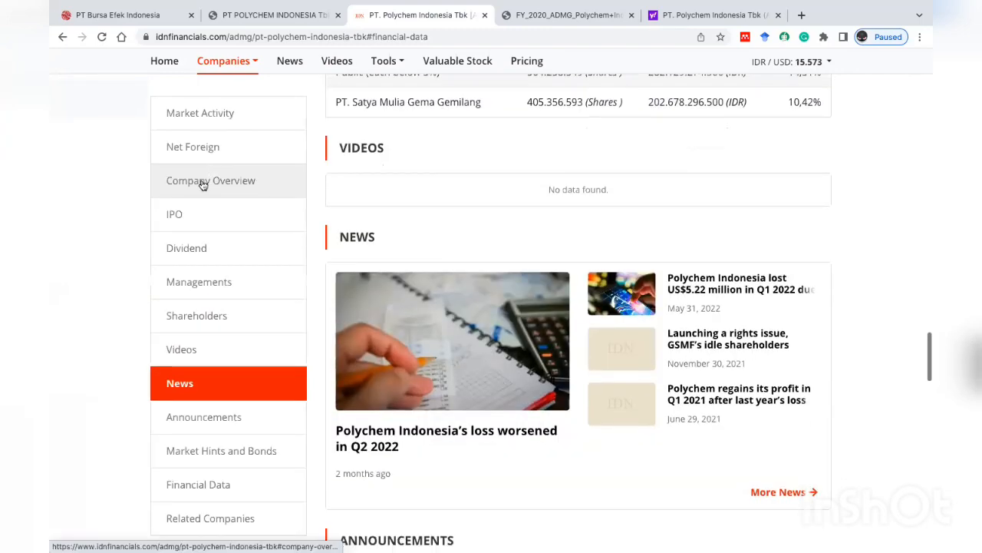
{"action": "left_click", "coordinate": [198, 480]}
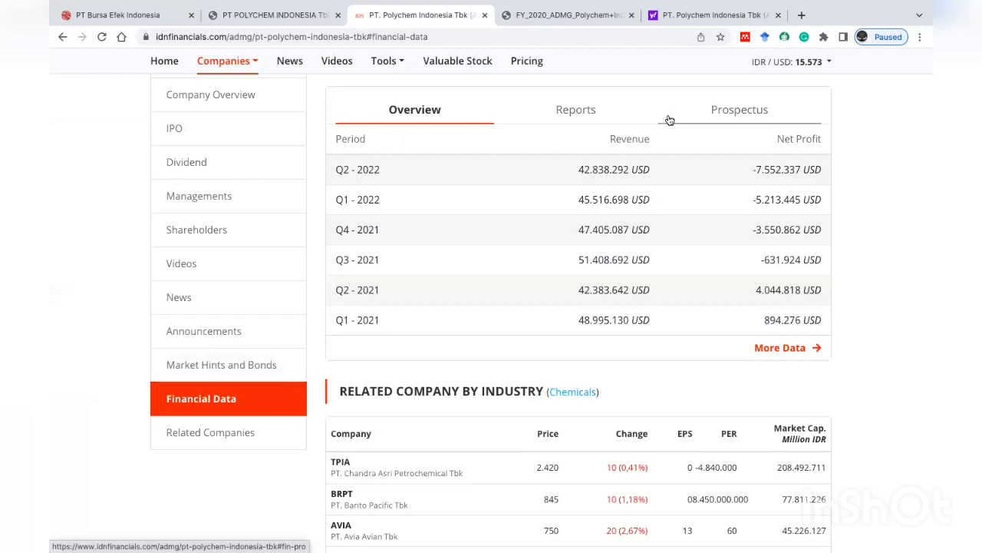
{"action": "left_click", "coordinate": [595, 110]}
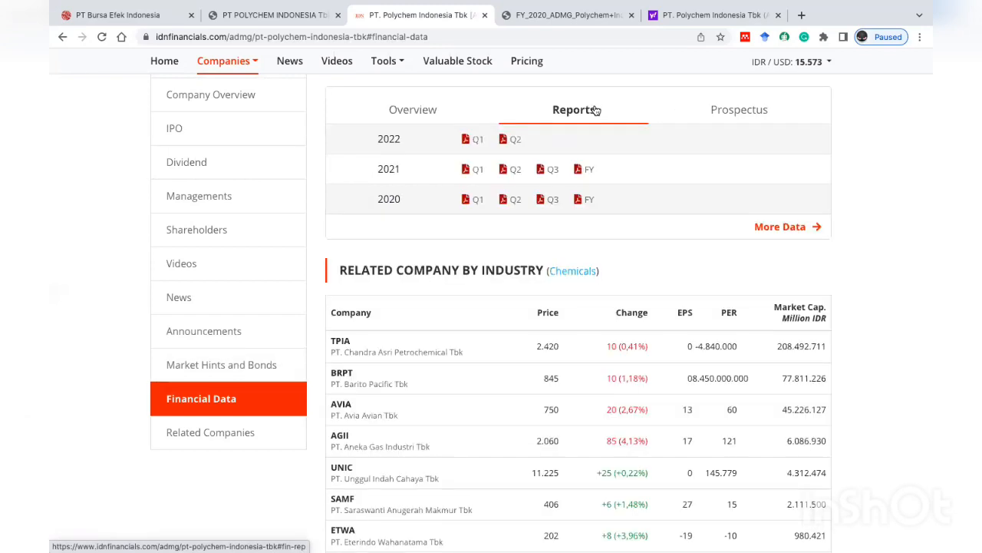
{"action": "left_click", "coordinate": [780, 229]}
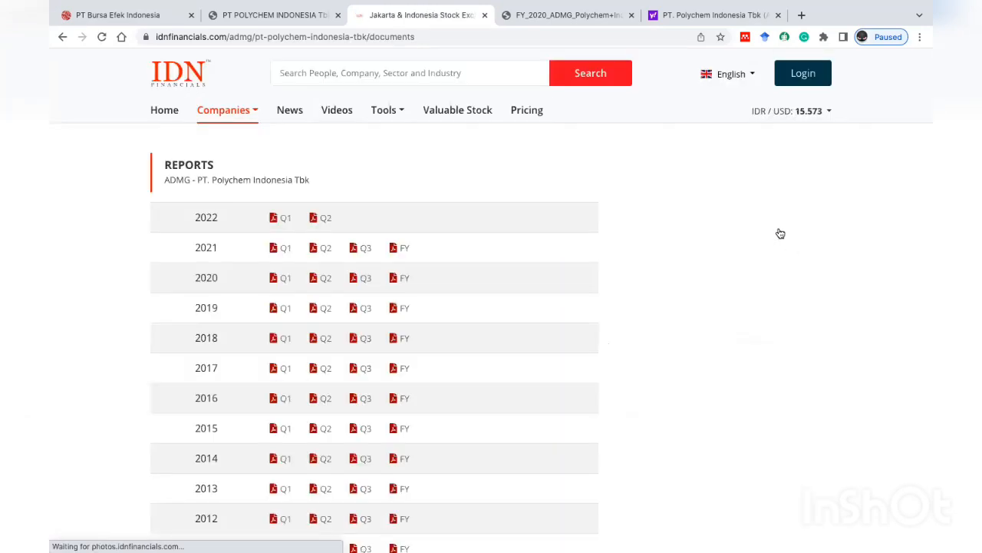
Review the years covered by the ADMG reports list and check the year choices on the IDX financial report page
{"action": "scroll", "coordinate": [429, 353], "scroll_direction": "down", "scroll_amount": 5}
{"action": "scroll", "coordinate": [407, 369], "scroll_direction": "up", "scroll_amount": 1}
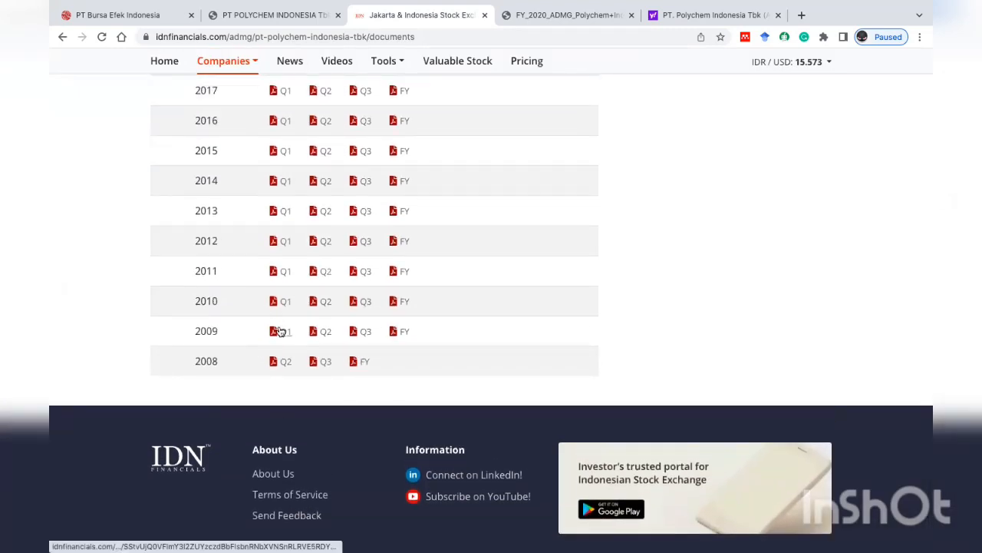
{"action": "double_click", "coordinate": [214, 361]}
{"action": "scroll", "coordinate": [203, 365], "scroll_direction": "up", "scroll_amount": 5}
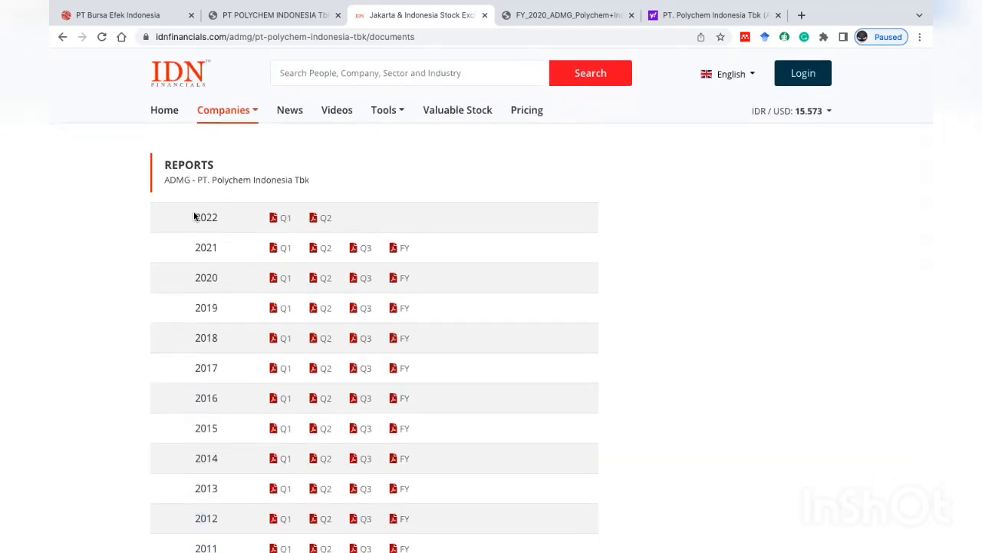
{"action": "scroll", "coordinate": [193, 224], "scroll_direction": "down", "scroll_amount": 1}
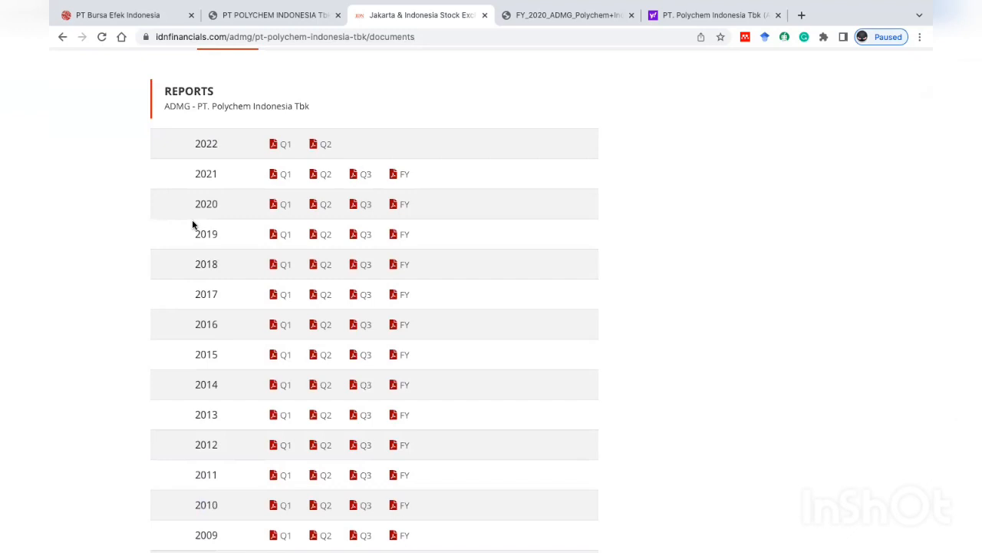
{"action": "left_click", "coordinate": [136, 15]}
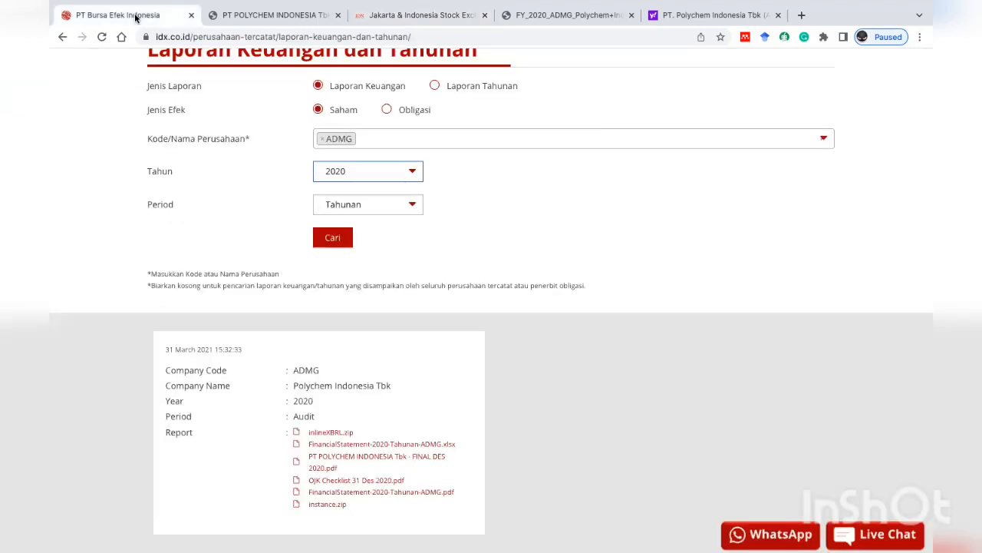
{"action": "left_click", "coordinate": [410, 172]}
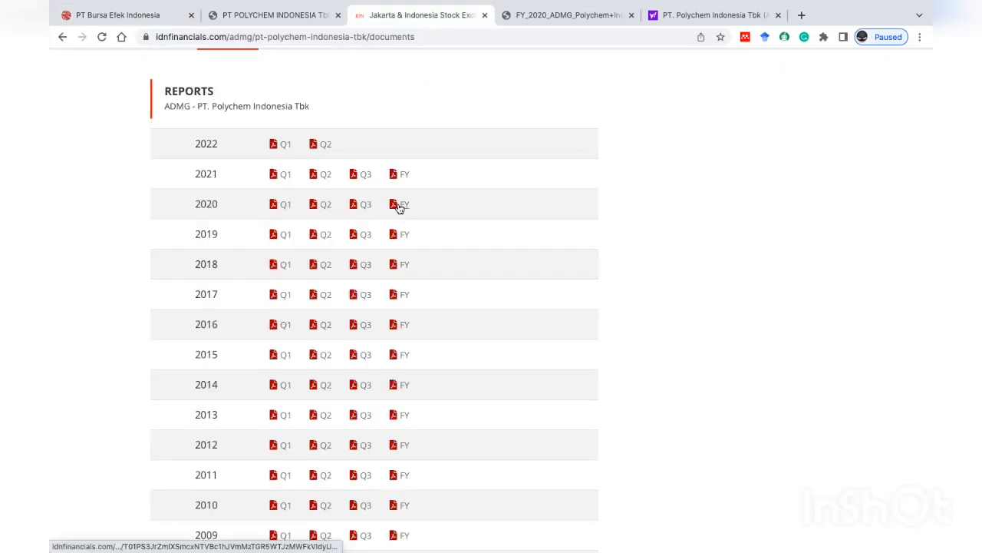
Open ADMG's 2020 full-year report from IDN Financials in a new tab, close the older copy and view the new one
{"action": "right_click", "coordinate": [401, 204]}
{"action": "left_click", "coordinate": [417, 212]}
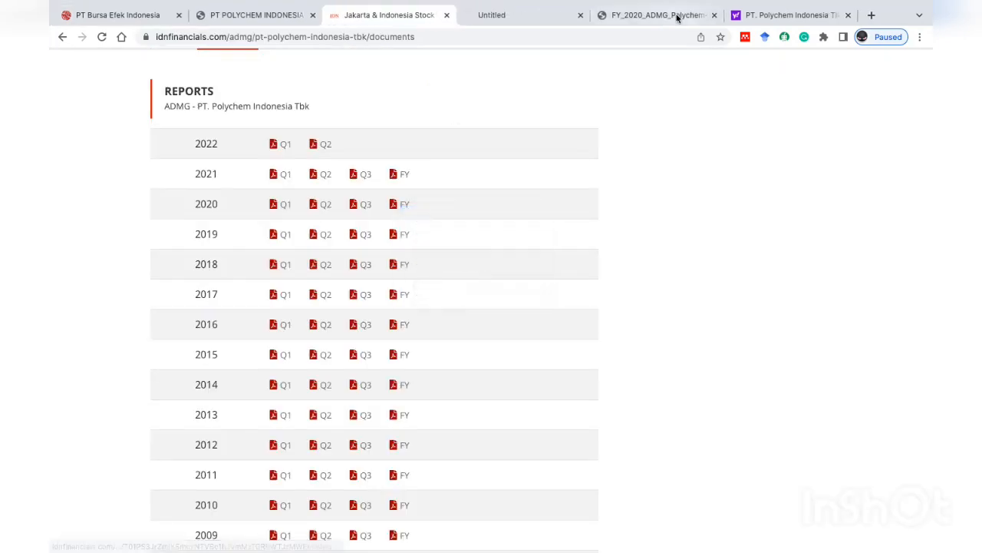
{"action": "left_click", "coordinate": [714, 15]}
{"action": "left_click", "coordinate": [551, 15]}
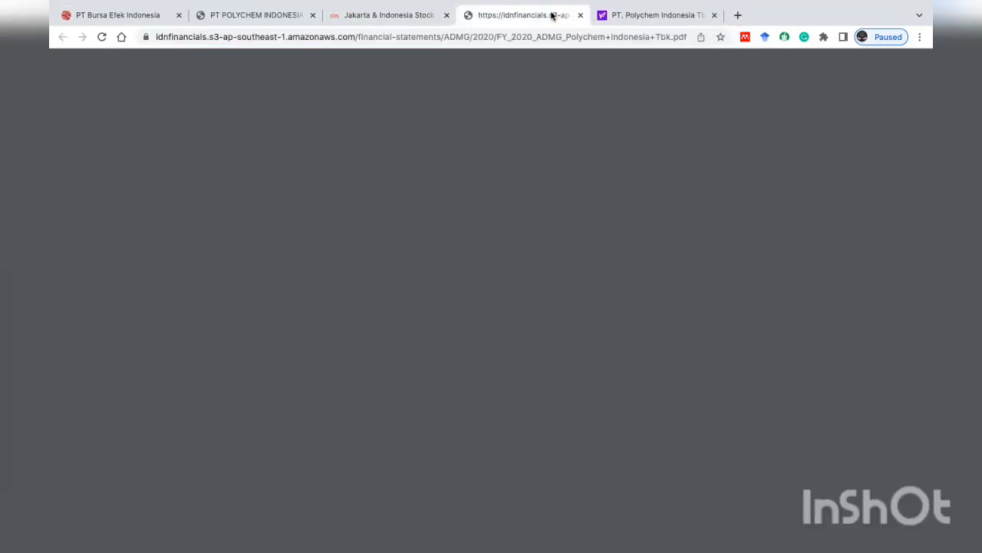
Switch to ADMG's balance sheet PDF, find the Equity section and copy the subscribed and paid-up share count, 3,889,179,559
{"action": "key", "text": "ctrl+Left"}
{"action": "key", "text": "ctrl+Left"}
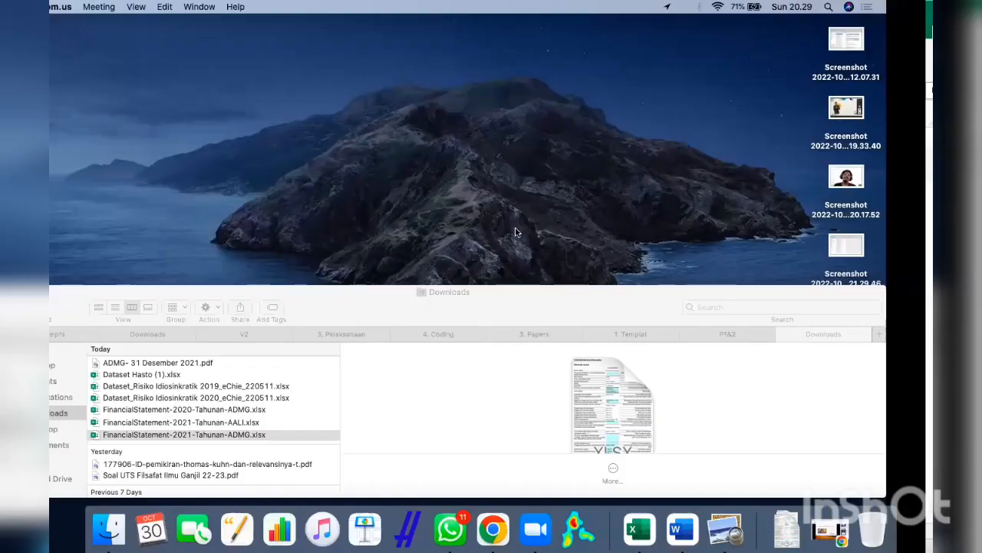
{"action": "key", "text": "ctrl+Right"}
{"action": "key", "text": "ctrl+Right"}
{"action": "key", "text": "ctrl+Right"}
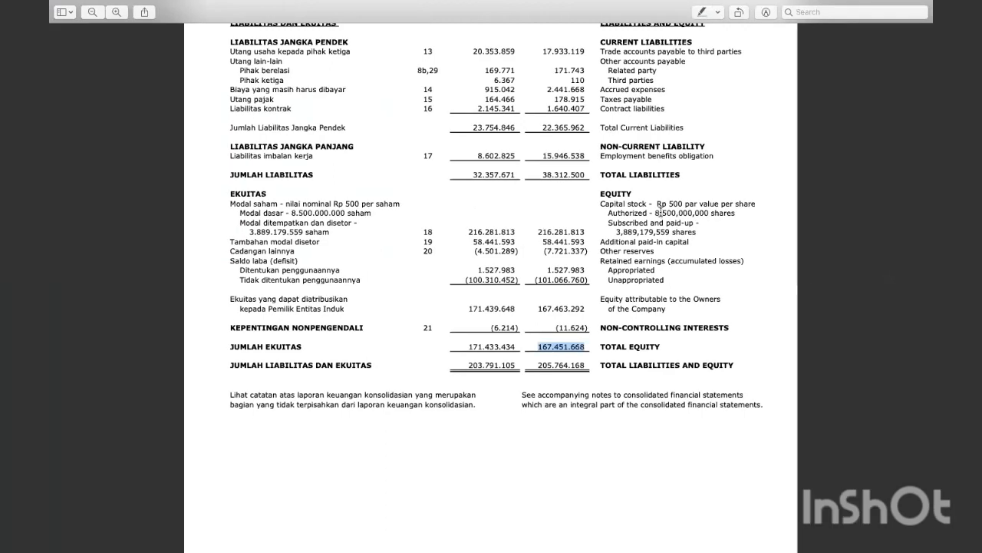
{"action": "left_click_drag", "start_coordinate": [601, 197], "coordinate": [637, 193]}
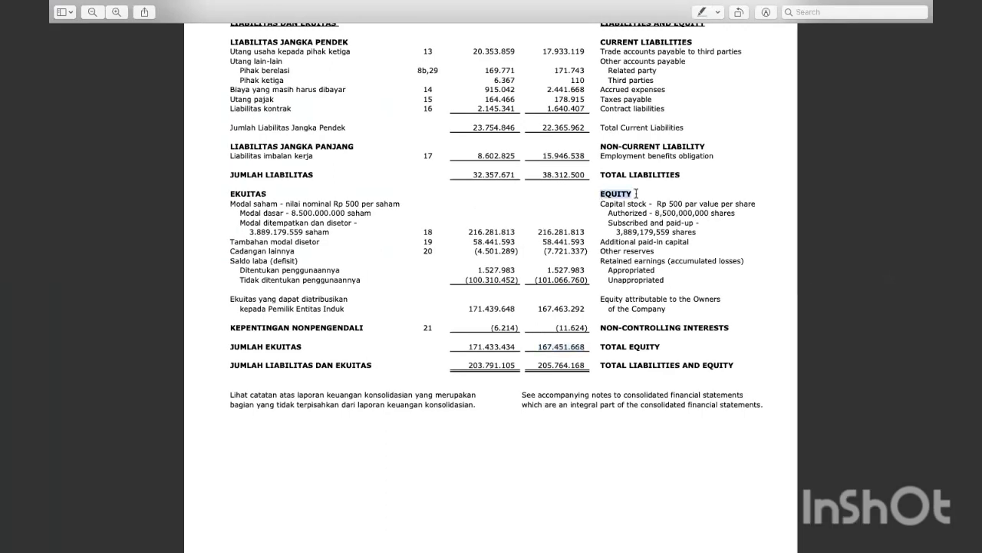
{"action": "left_click_drag", "start_coordinate": [251, 232], "coordinate": [307, 232]}
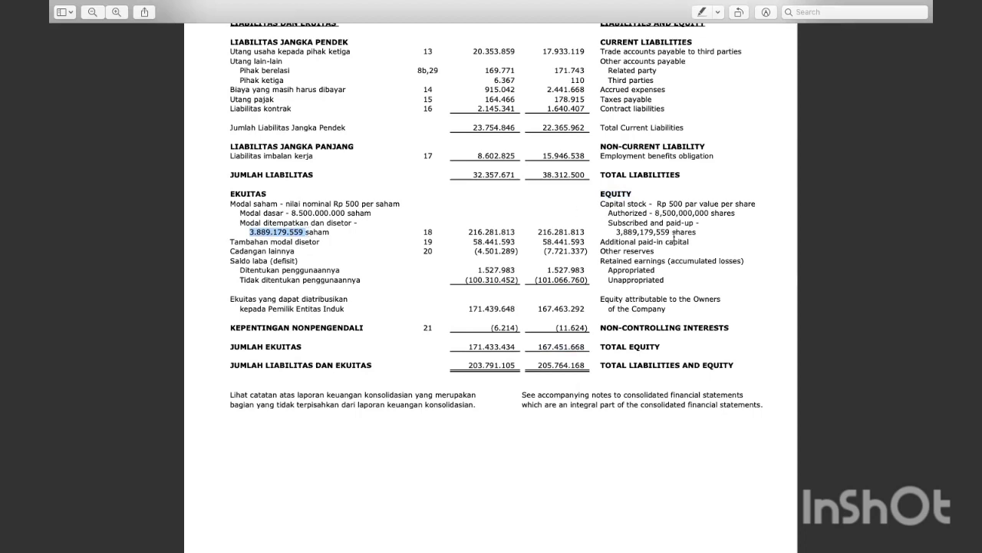
{"action": "left_click_drag", "start_coordinate": [615, 231], "coordinate": [669, 231]}
{"action": "key", "text": "super+c"}
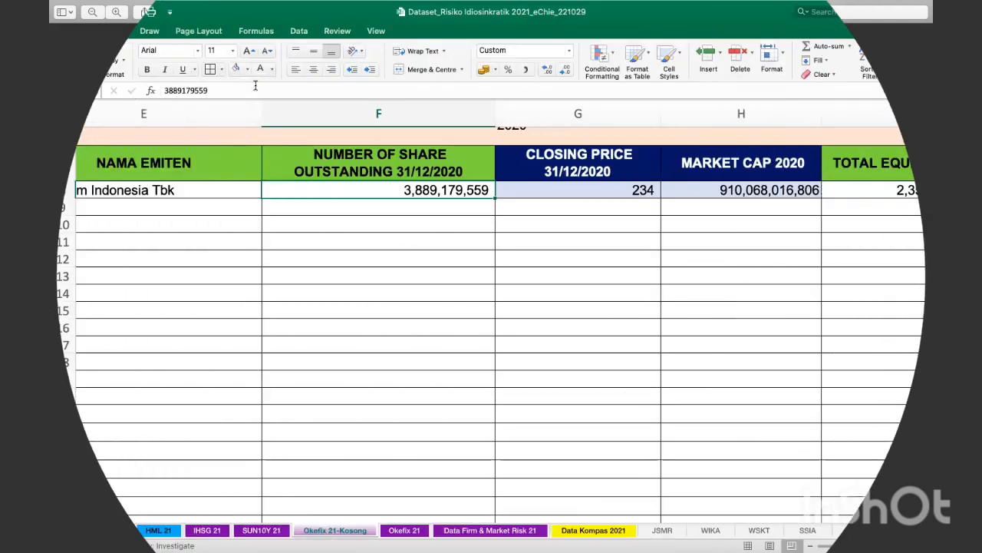
In the Excel dataset, replace the contents of F8, ADMG's number of shares outstanding at 31/12/2020, with the copied 3,889,179,559
{"action": "left_click", "coordinate": [255, 86]}
{"action": "double_click", "coordinate": [256, 86]}
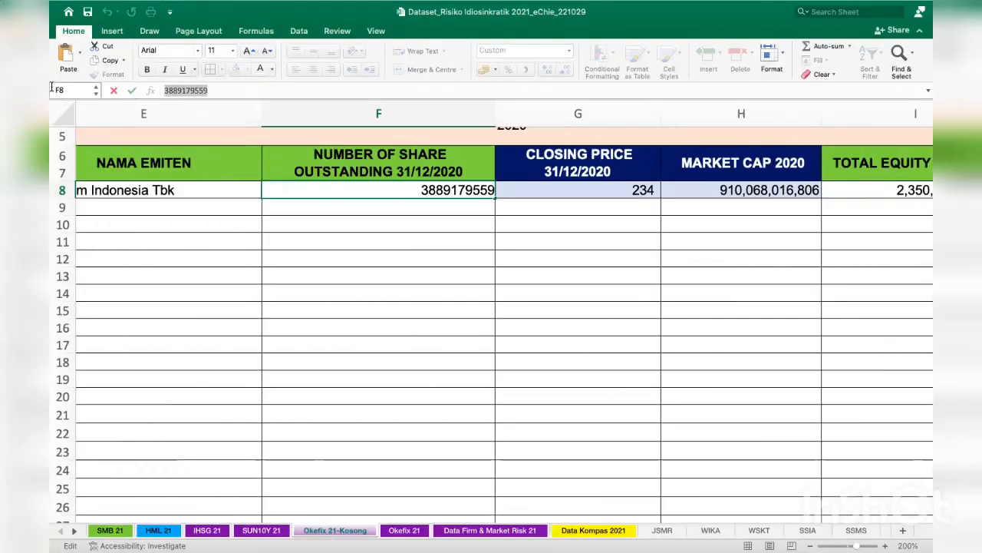
{"action": "key", "text": "super+v"}
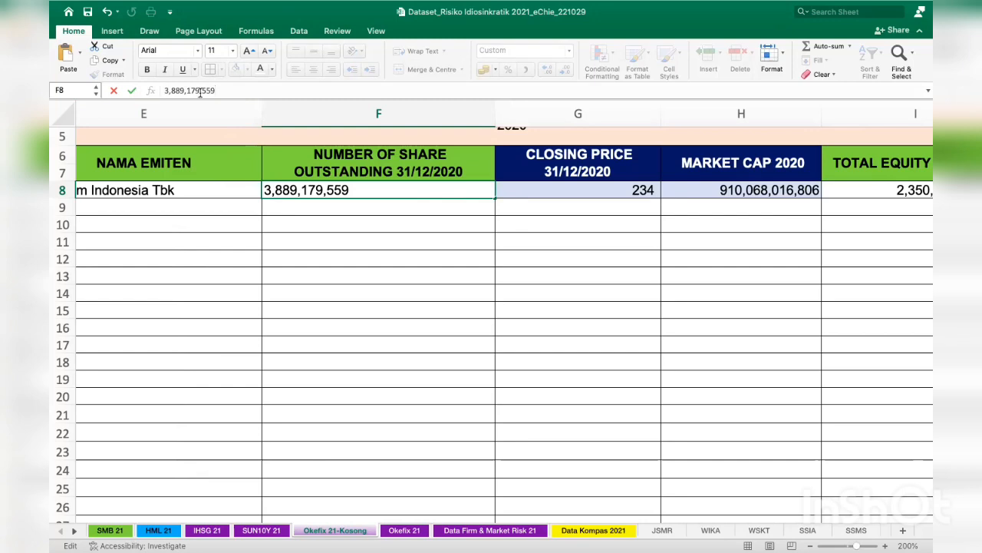
{"action": "key", "text": "Return"}
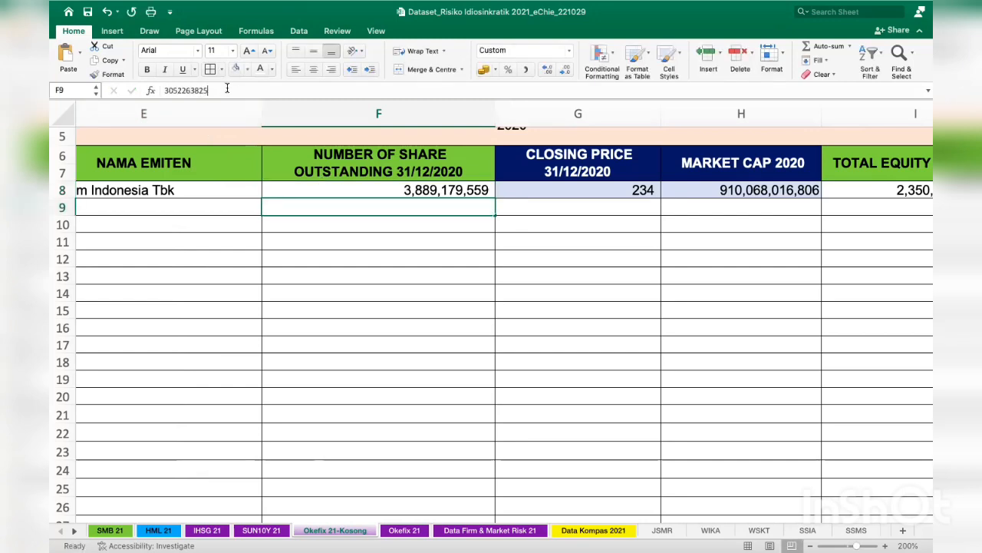
{"action": "left_click", "coordinate": [227, 89]}
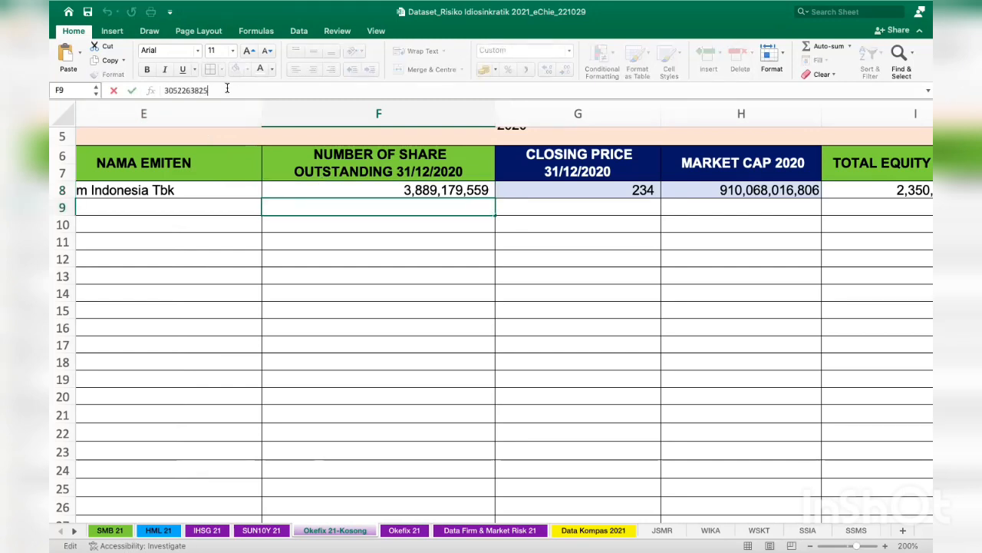
{"action": "left_click", "coordinate": [457, 190]}
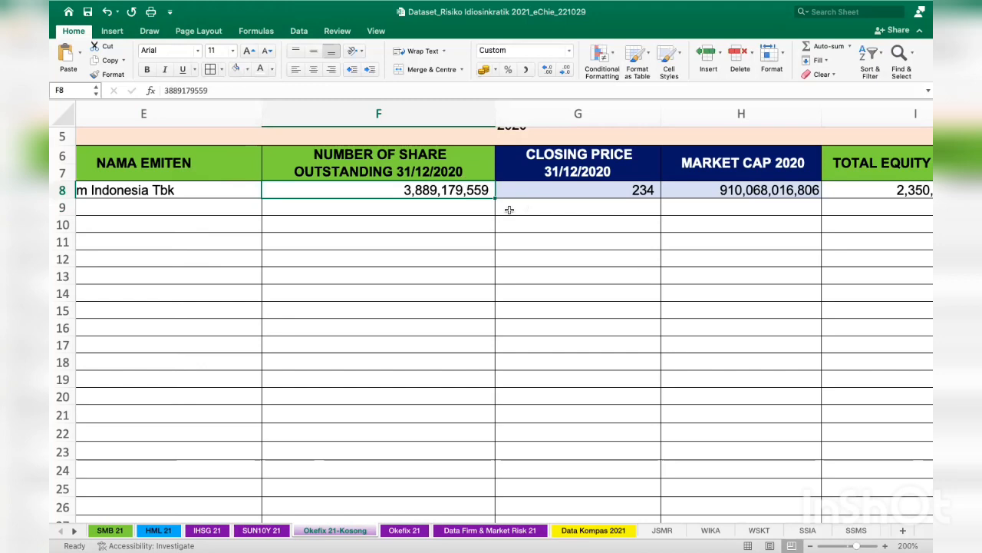
For the CLOSING PRICE 31/12/2020 column, switch to the browser and review ADMG's historical data and filter settings on Yahoo Finance
{"action": "left_click", "coordinate": [556, 175]}
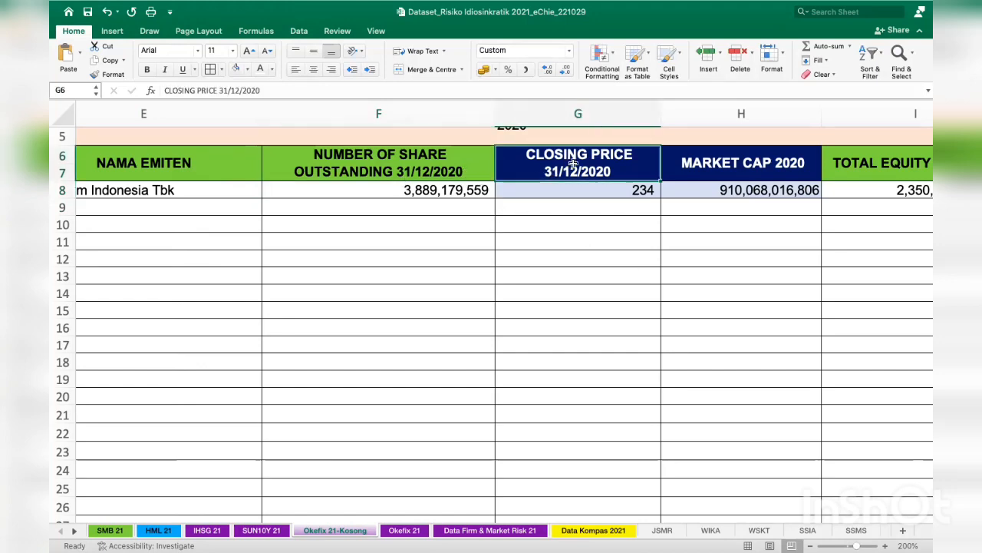
{"action": "left_click", "coordinate": [443, 174]}
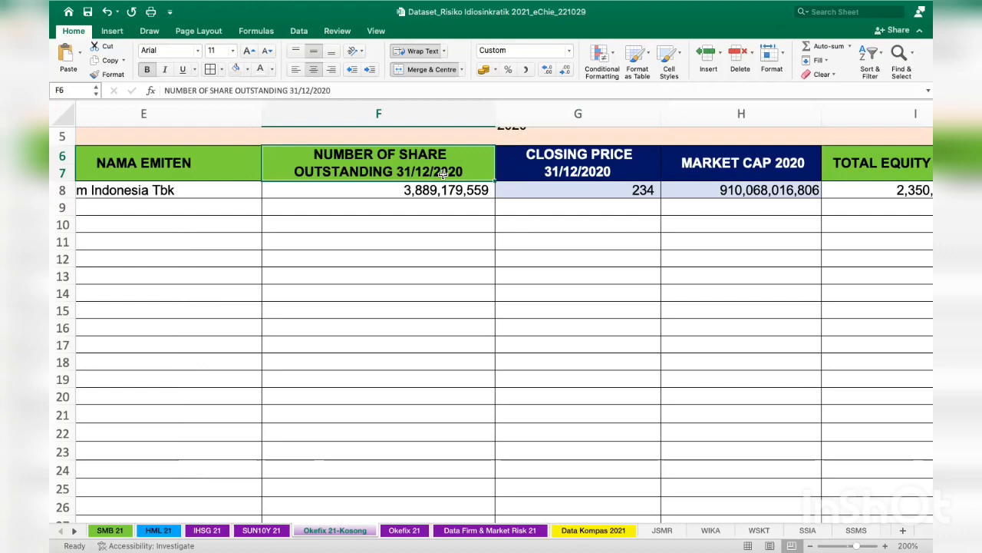
{"action": "left_click", "coordinate": [612, 155]}
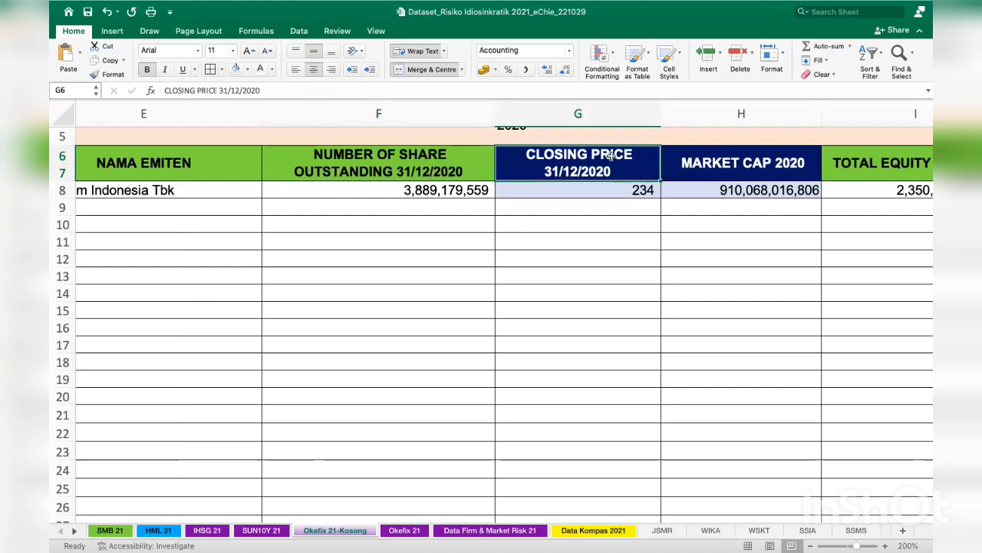
{"action": "key", "text": "ctrl+Right"}
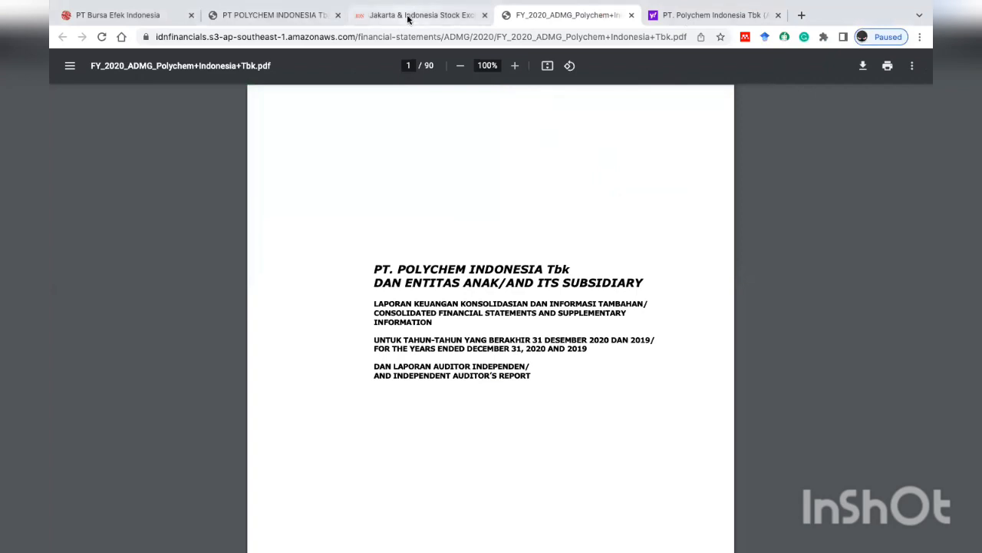
{"action": "left_click", "coordinate": [673, 17]}
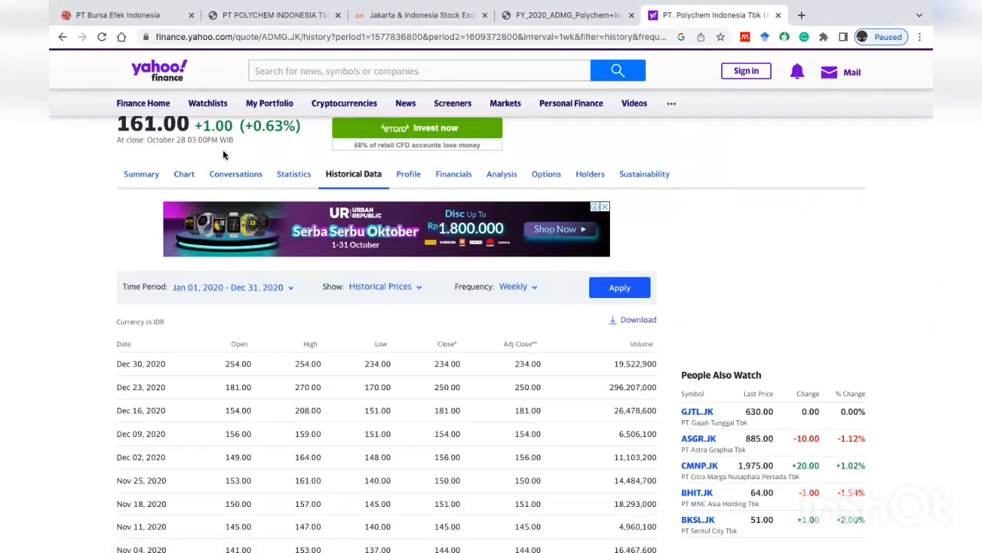
{"action": "scroll", "coordinate": [223, 152], "scroll_direction": "up", "scroll_amount": 2}
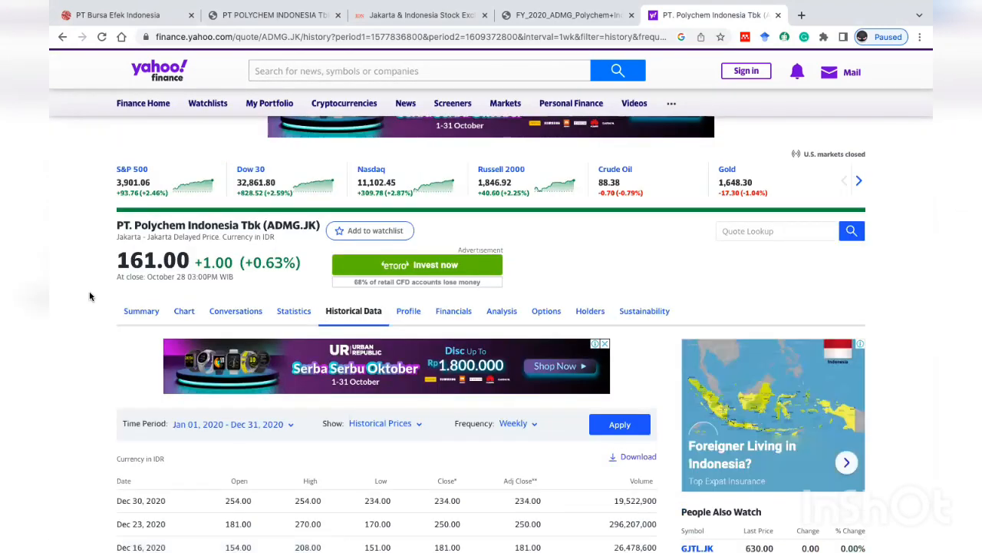
{"action": "scroll", "coordinate": [89, 296], "scroll_direction": "down", "scroll_amount": 2}
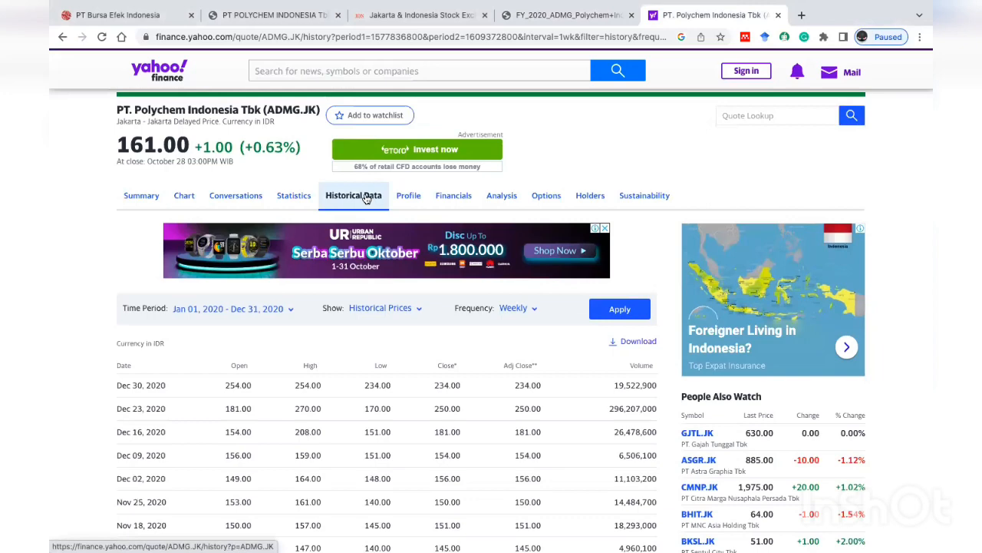
{"action": "scroll", "coordinate": [91, 288], "scroll_direction": "down", "scroll_amount": 1}
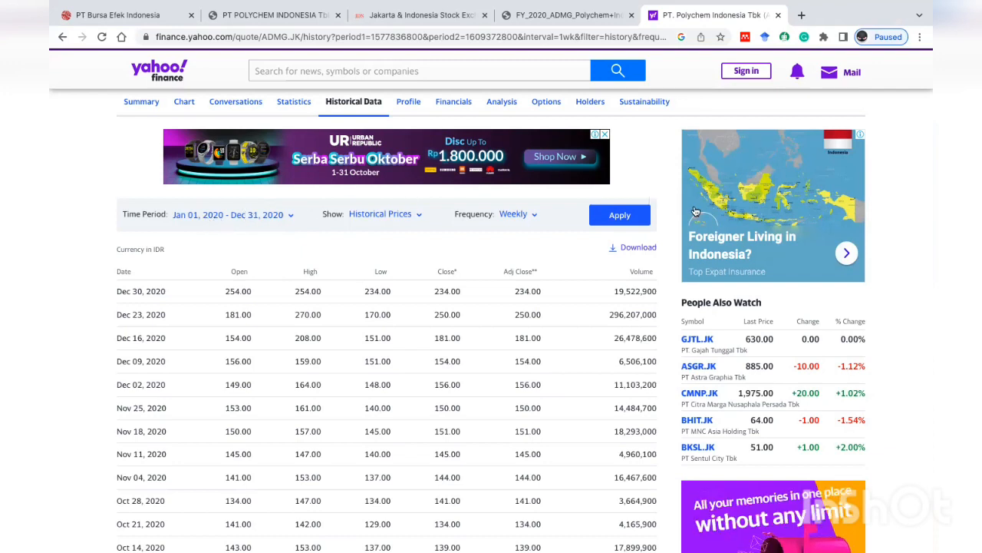
Apply the weekly 2020 price filter, highlight the Dec 30, 2020 close and compare it with the dataset's closing price in G8
{"action": "left_click", "coordinate": [623, 219]}
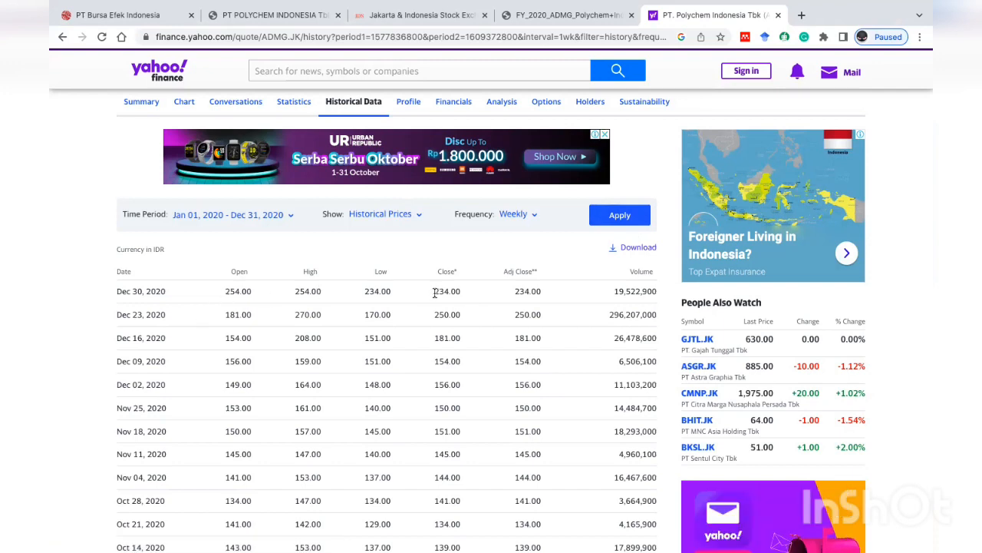
{"action": "left_click_drag", "start_coordinate": [434, 292], "coordinate": [463, 297]}
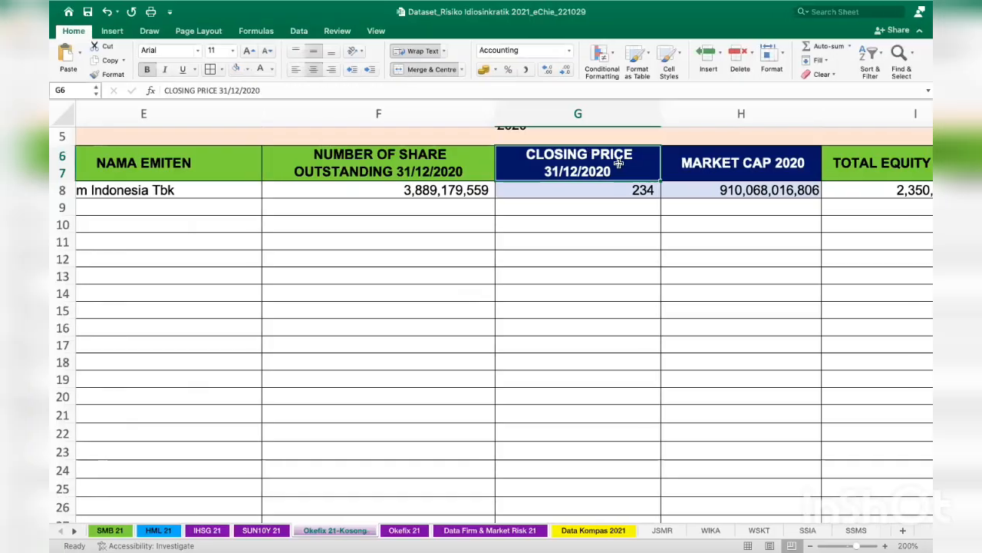
{"action": "left_click", "coordinate": [618, 184]}
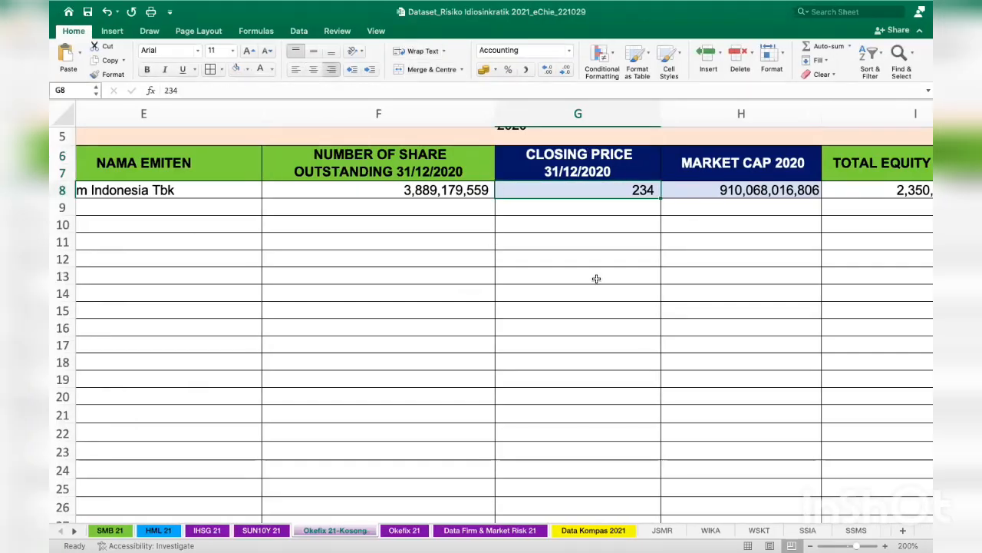
Step through the share count, closing price and market cap headings, and examine the formula for MARKET CAP 2020 in H8
{"action": "scroll", "coordinate": [597, 279], "scroll_direction": "up", "scroll_amount": 3}
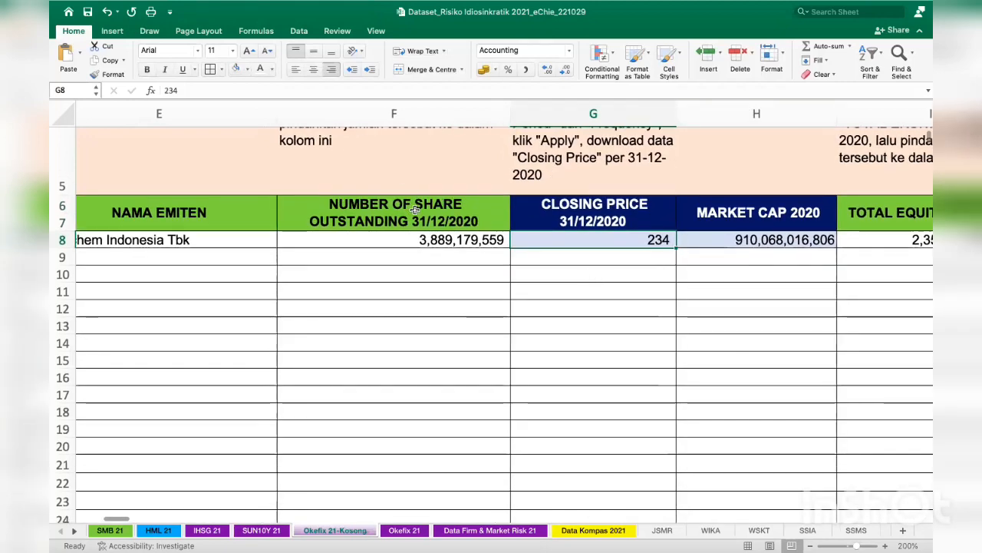
{"action": "left_click", "coordinate": [414, 209]}
{"action": "key", "text": "Right"}
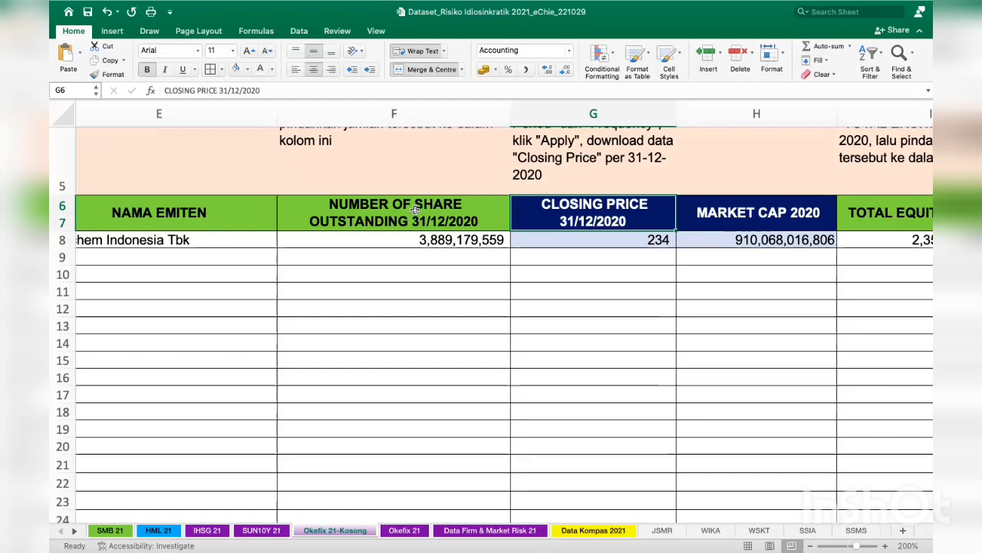
{"action": "key", "text": "Right"}
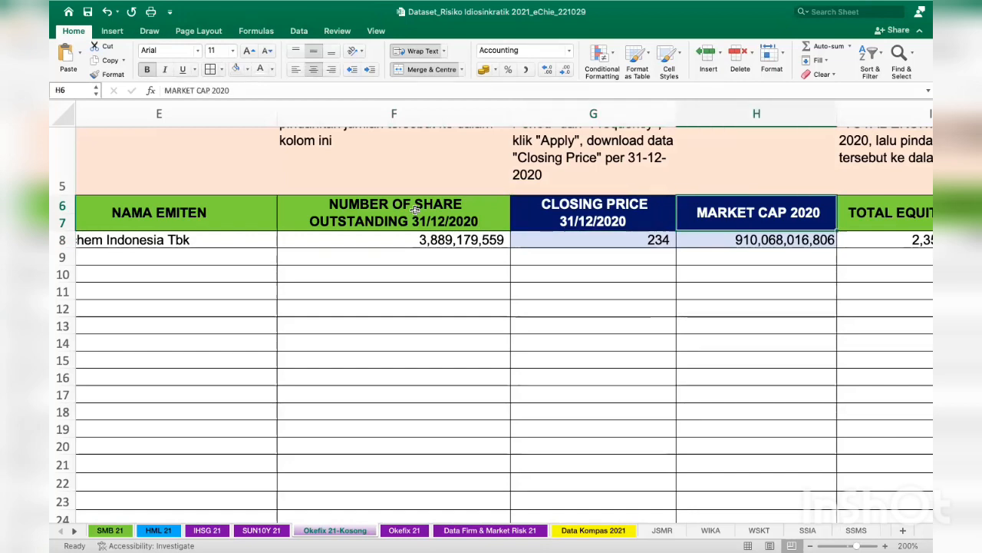
{"action": "scroll", "coordinate": [658, 288], "scroll_direction": "right", "scroll_amount": 3}
{"action": "scroll", "coordinate": [658, 288], "scroll_direction": "right", "scroll_amount": 2}
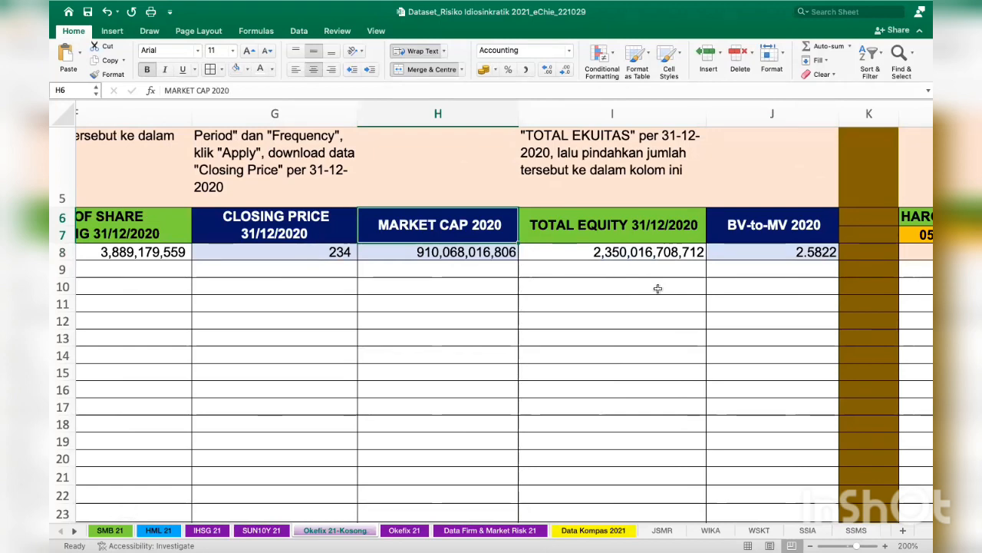
{"action": "key", "text": "Down"}
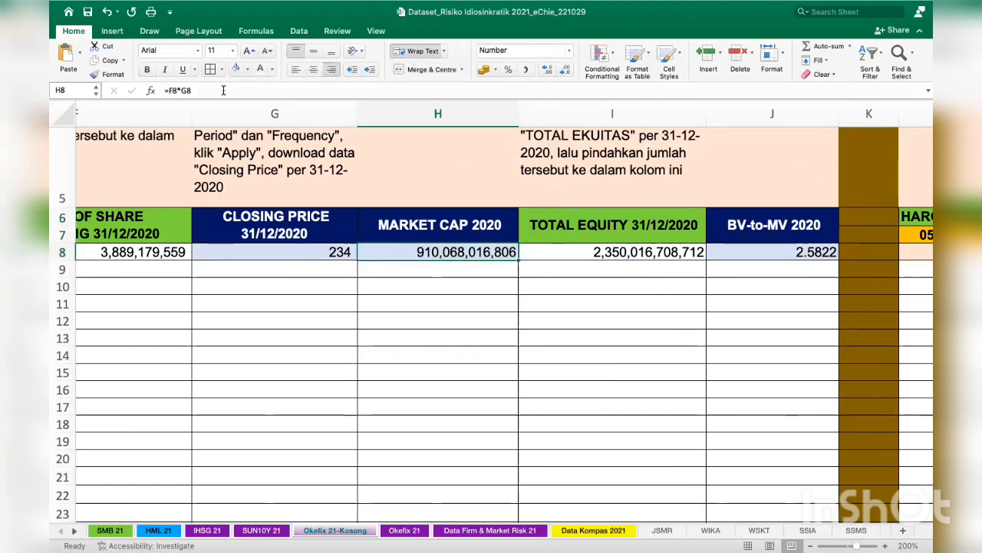
{"action": "left_click", "coordinate": [217, 90]}
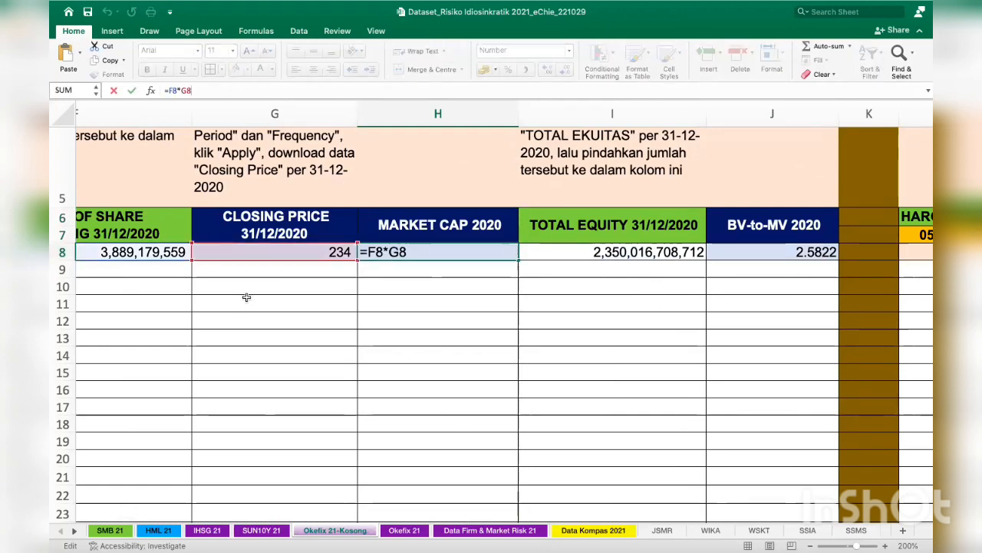
{"action": "key", "text": "Return"}
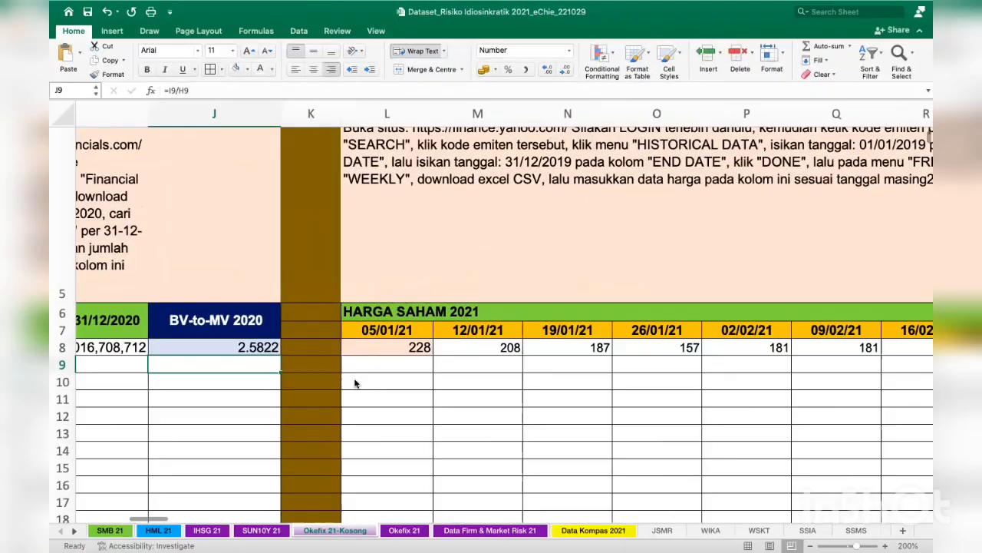
Examine the HARGA SAHAM 2021 weekly price columns against the CLOSING PRICE column and select the 05/01/21 date heading
{"action": "scroll", "coordinate": [251, 373], "scroll_direction": "right", "scroll_amount": 2}
{"action": "scroll", "coordinate": [261, 373], "scroll_direction": "down", "scroll_amount": 2}
{"action": "scroll", "coordinate": [265, 371], "scroll_direction": "right", "scroll_amount": 2}
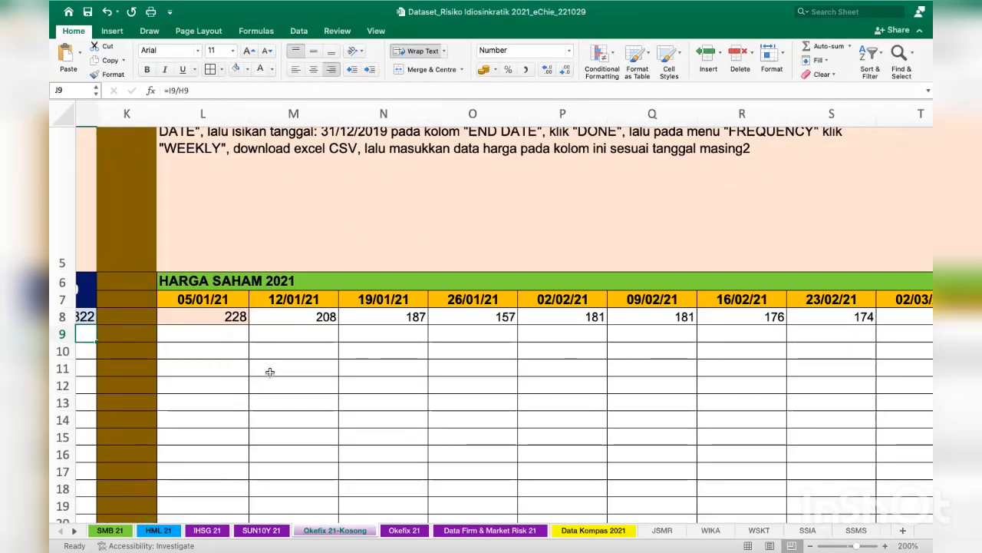
{"action": "scroll", "coordinate": [270, 372], "scroll_direction": "left", "scroll_amount": 5}
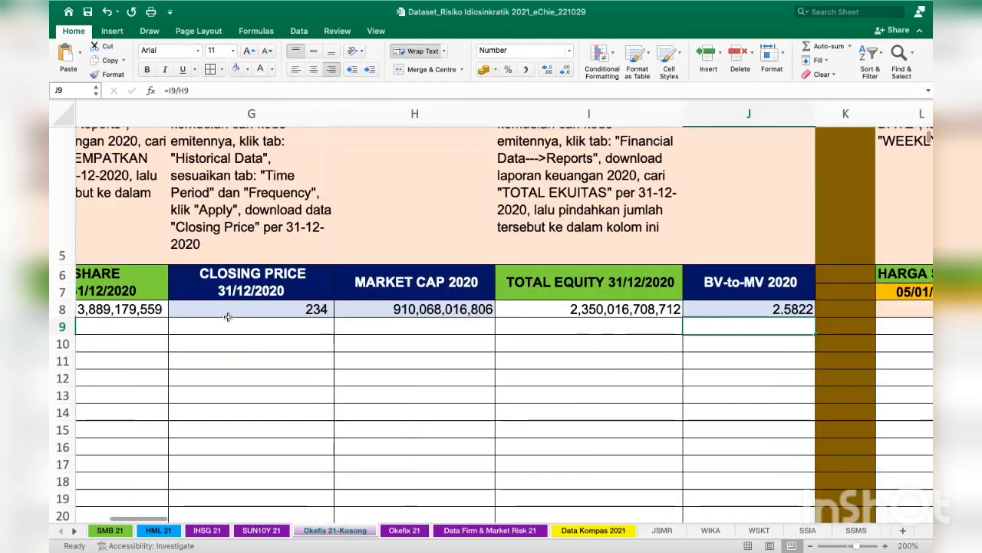
{"action": "left_click", "coordinate": [291, 284]}
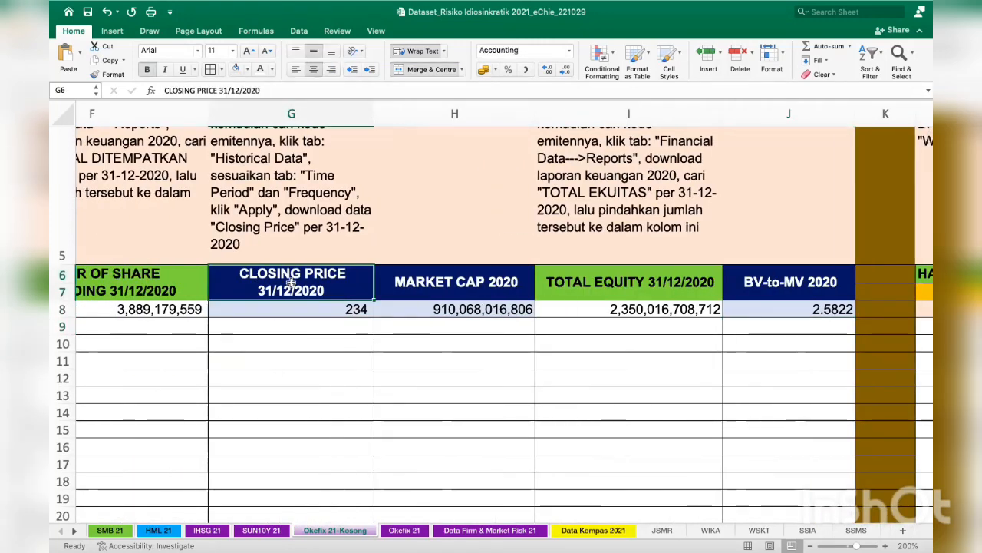
{"action": "scroll", "coordinate": [291, 284], "scroll_direction": "right", "scroll_amount": 5}
{"action": "left_click", "coordinate": [292, 294]}
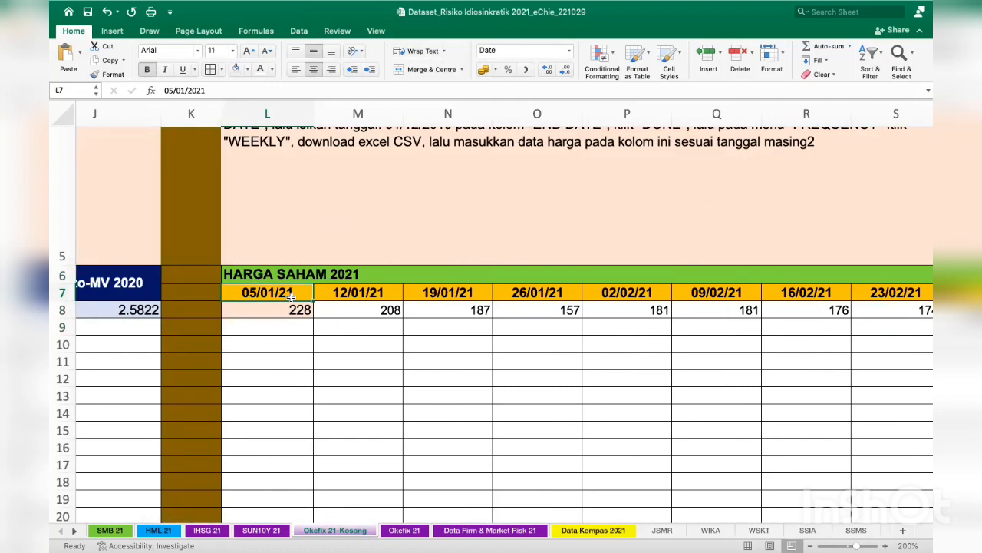
Check the weekly price list for ADMG on Yahoo Finance in the browser and return to the Excel dataset
{"action": "key", "text": "ctrl+Right"}
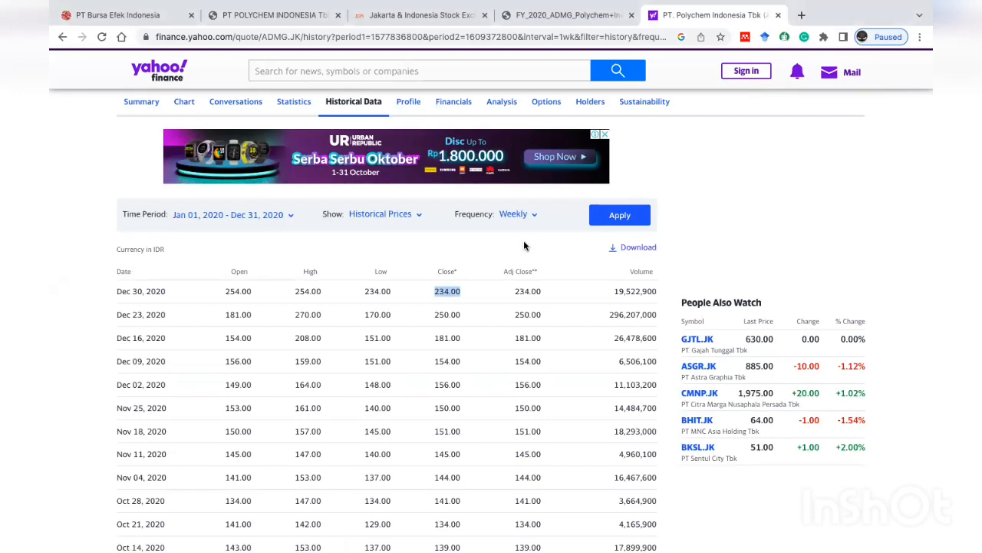
{"action": "scroll", "coordinate": [524, 245], "scroll_direction": "down", "scroll_amount": 2}
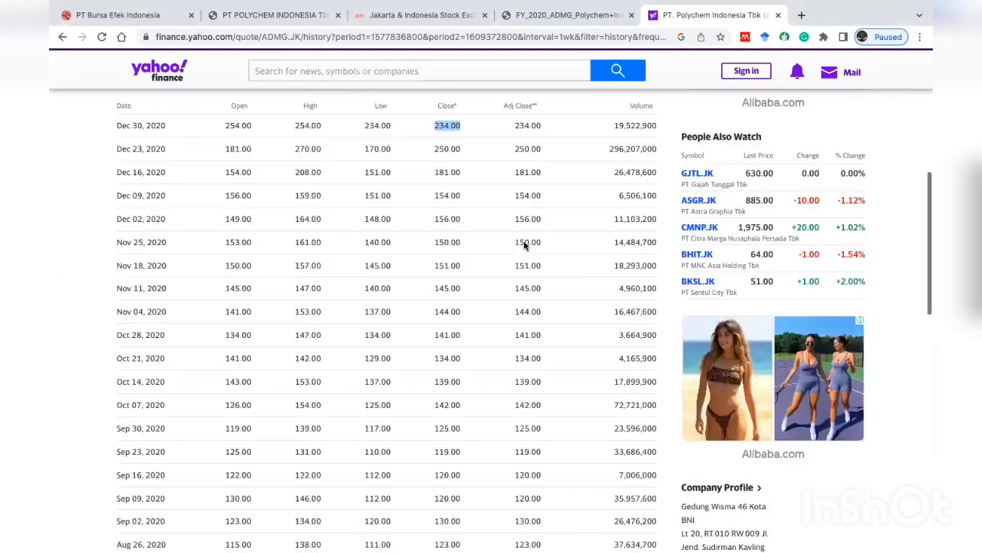
{"action": "scroll", "coordinate": [524, 246], "scroll_direction": "up", "scroll_amount": 2}
{"action": "key", "text": "ctrl+Left"}
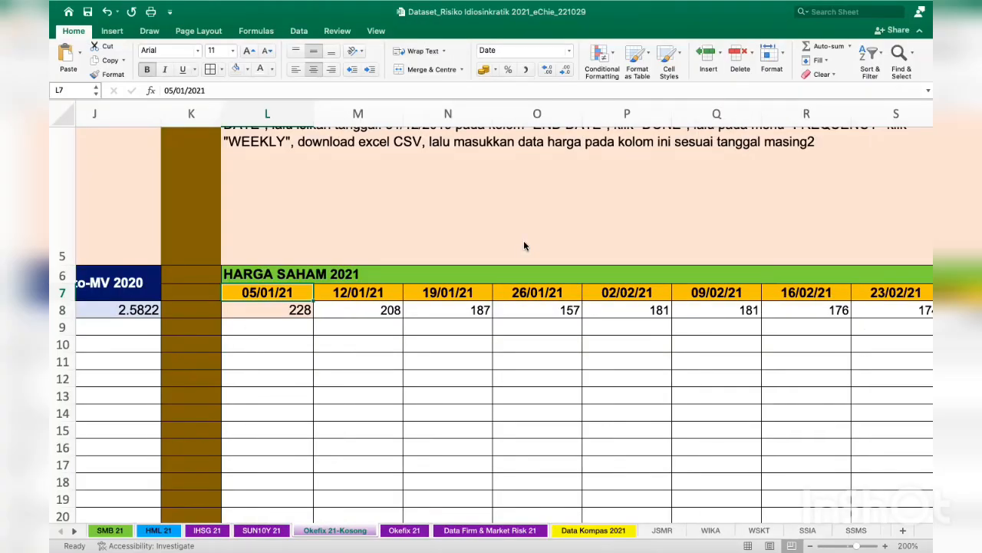
Examine ADMG's weekly 2021 prices from the 05/01/21 column through 28/12/21, including the average price formula
{"action": "left_click", "coordinate": [281, 308]}
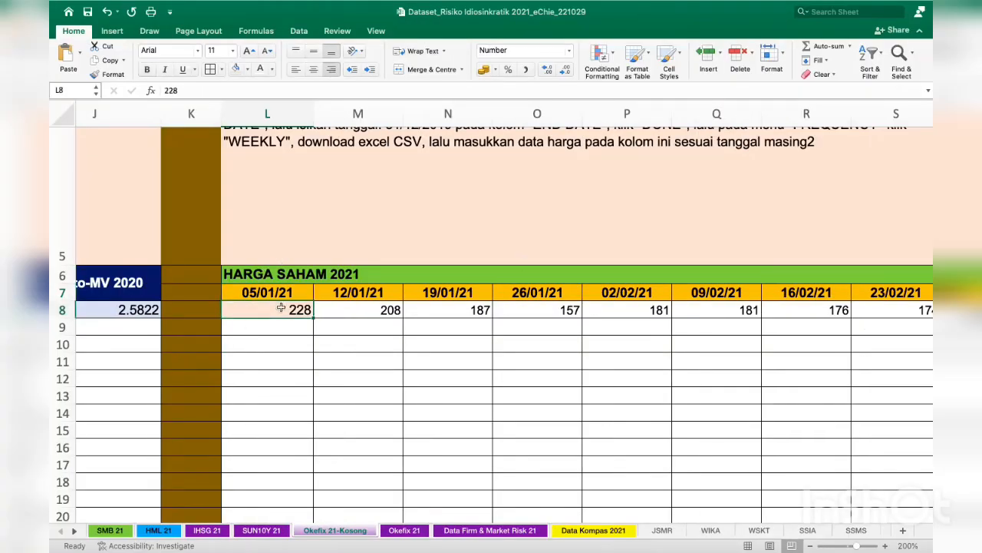
{"action": "key", "text": "super+Right"}
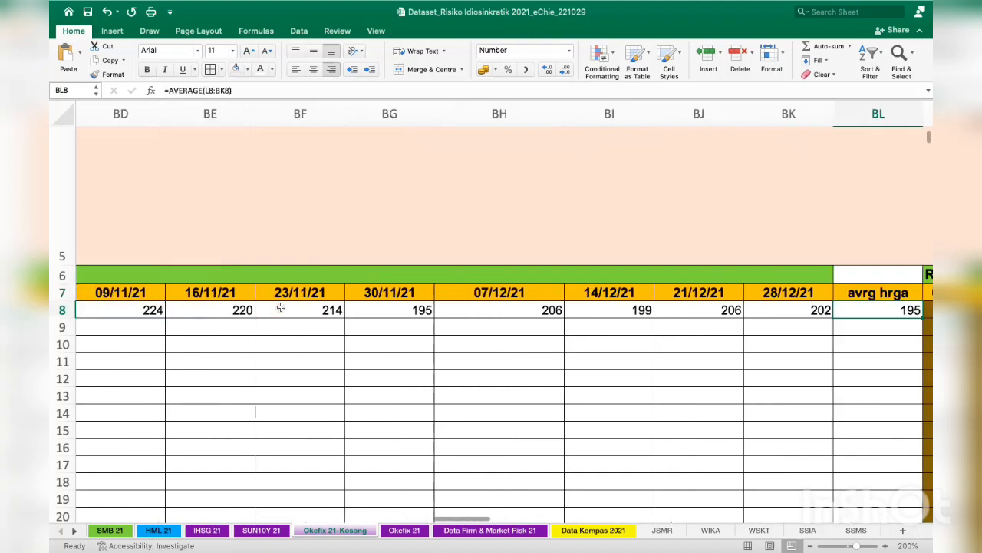
{"action": "scroll", "coordinate": [715, 333], "scroll_direction": "right", "scroll_amount": 2}
{"action": "scroll", "coordinate": [715, 332], "scroll_direction": "right", "scroll_amount": 3}
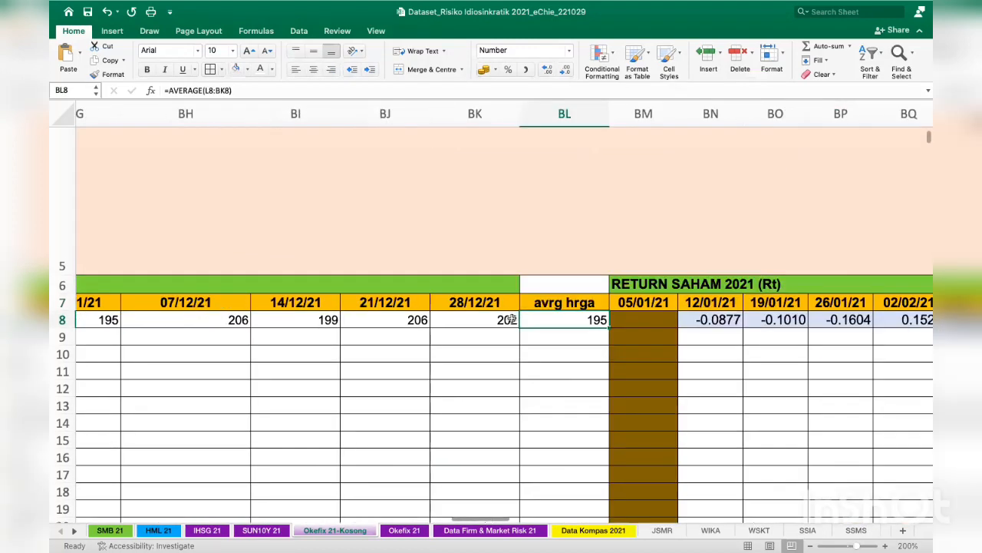
{"action": "left_click", "coordinate": [512, 319]}
{"action": "scroll", "coordinate": [592, 301], "scroll_direction": "down", "scroll_amount": 3}
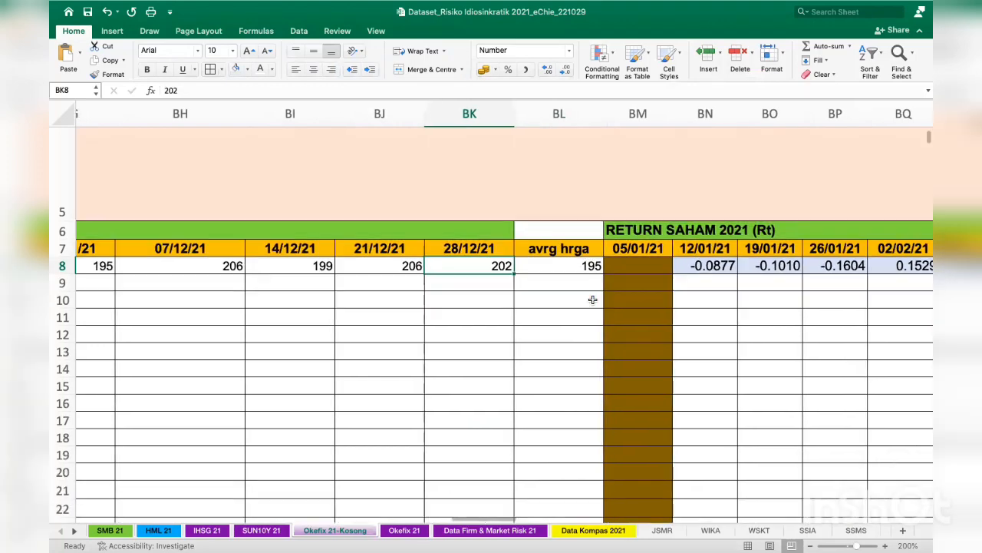
Trace the 12/01/21 return formula =(M8-L8)/L8 in BN8 back to its two weekly price cells, leaving it unchanged
{"action": "left_click", "coordinate": [705, 257]}
{"action": "left_click", "coordinate": [305, 90]}
{"action": "scroll", "coordinate": [415, 358], "scroll_direction": "left", "scroll_amount": 10}
{"action": "scroll", "coordinate": [412, 358], "scroll_direction": "left", "scroll_amount": 20}
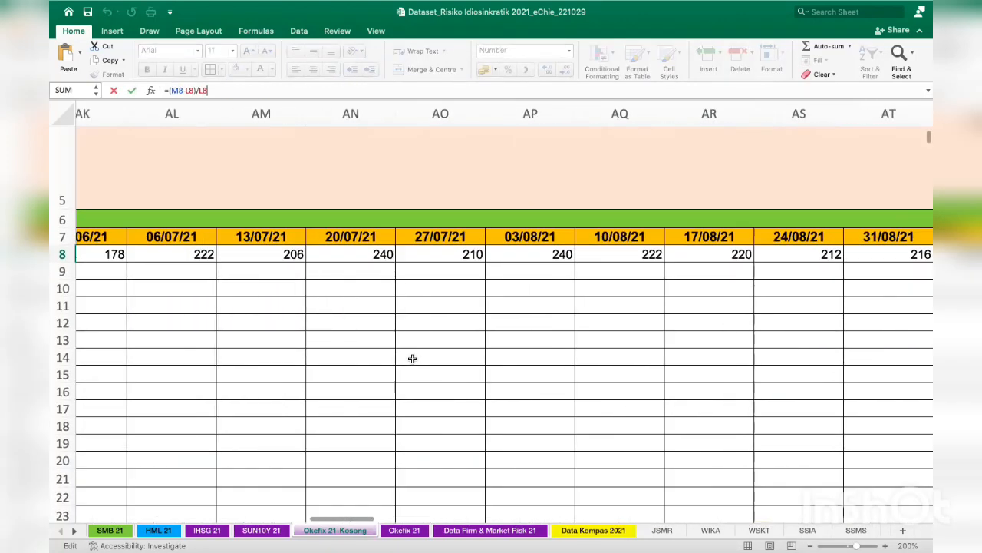
{"action": "scroll", "coordinate": [413, 359], "scroll_direction": "down", "scroll_amount": 2}
{"action": "scroll", "coordinate": [412, 358], "scroll_direction": "right", "scroll_amount": 1}
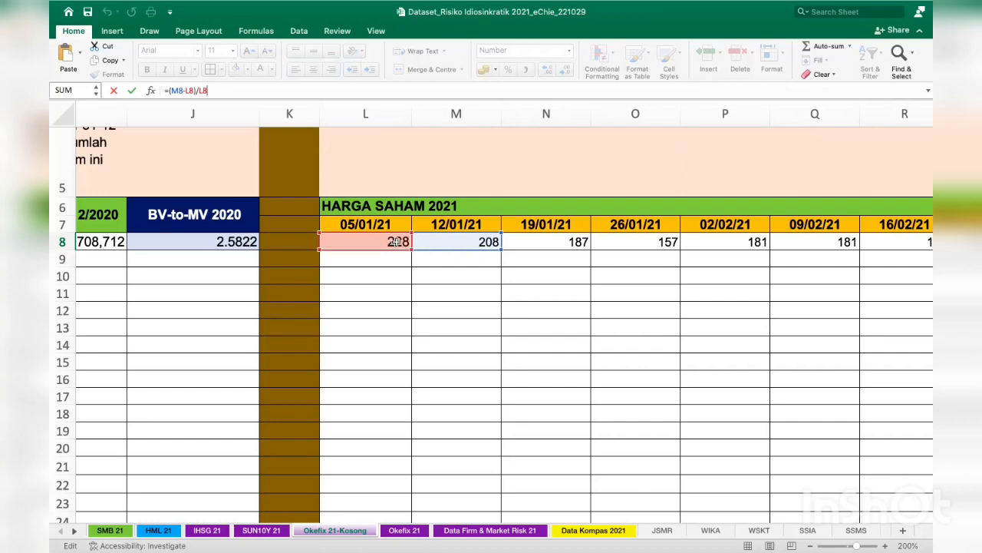
{"action": "key", "text": "Return"}
{"action": "scroll", "coordinate": [515, 304], "scroll_direction": "right", "scroll_amount": 3}
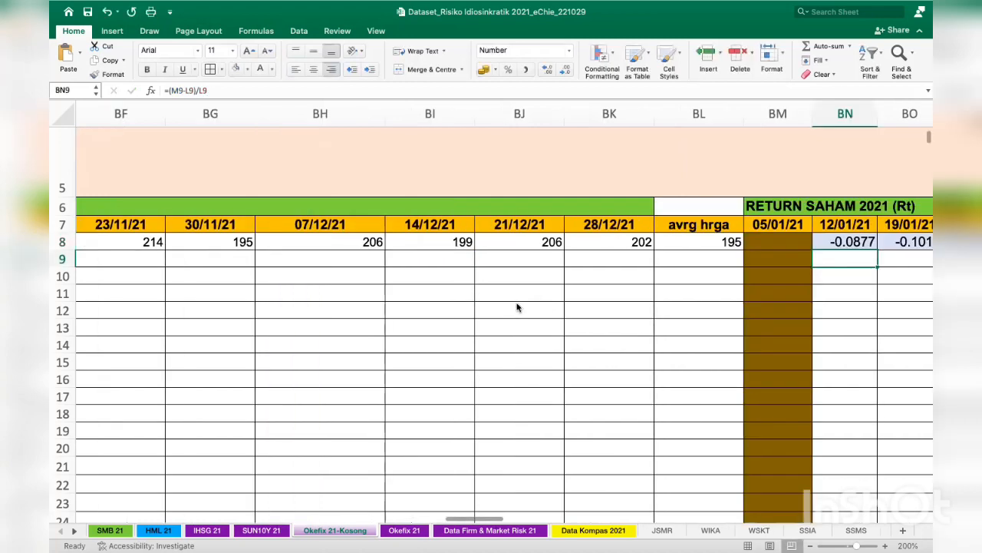
Review ADMG's RETURN SAHAM 2021 (Rt) row from 12/01/21 and examine the return formula for 28/12/21
{"action": "scroll", "coordinate": [517, 307], "scroll_direction": "right", "scroll_amount": 3}
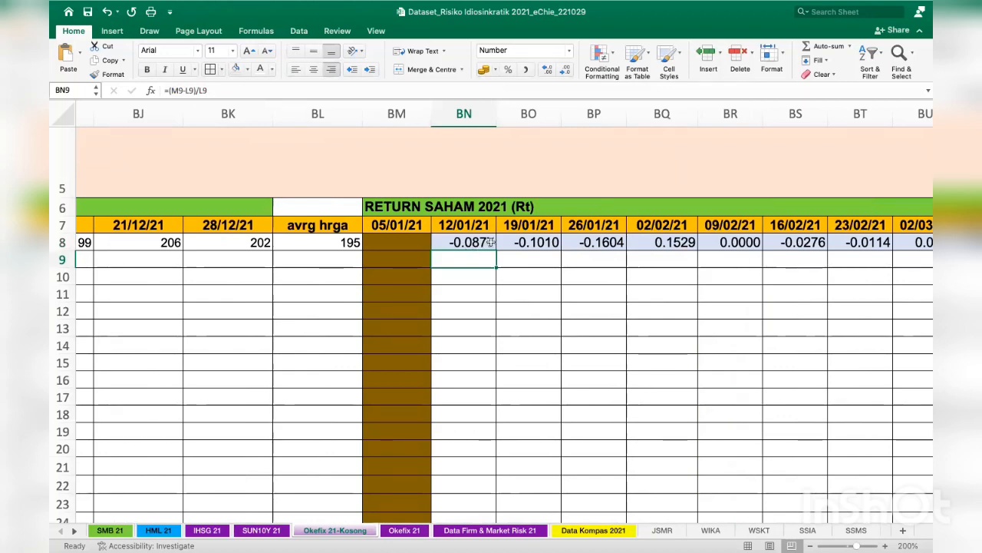
{"action": "left_click", "coordinate": [490, 242]}
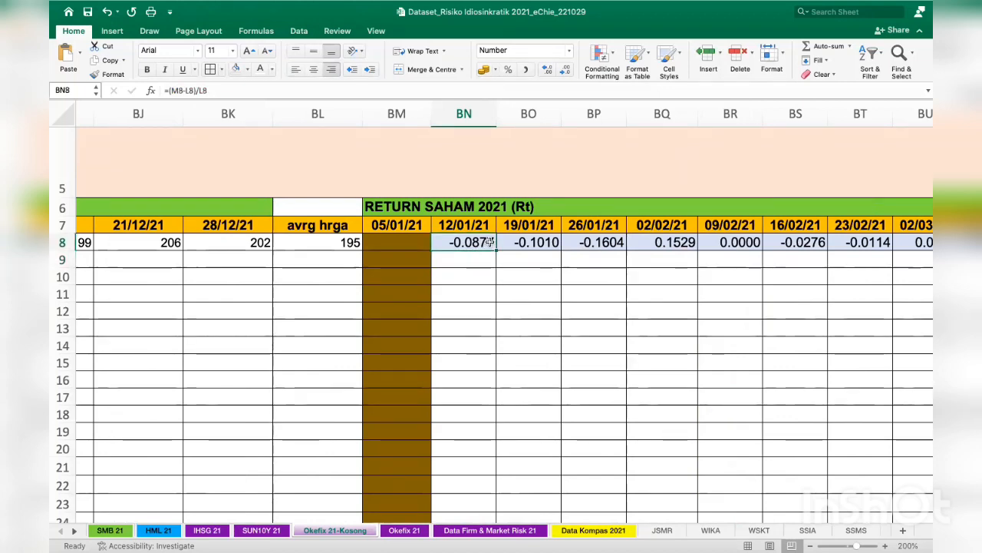
{"action": "key", "text": "ctrl+Right"}
{"action": "scroll", "coordinate": [490, 241], "scroll_direction": "left", "scroll_amount": 5}
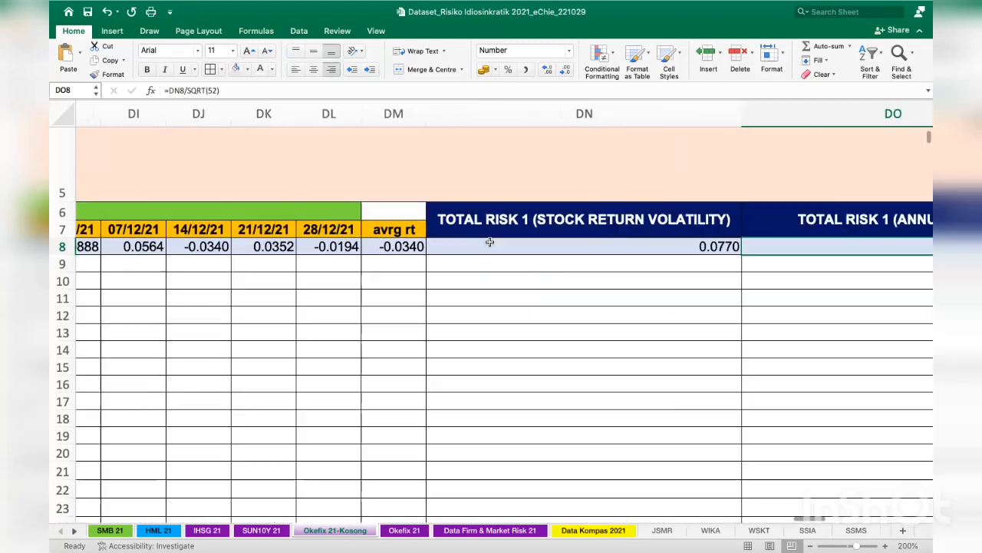
{"action": "scroll", "coordinate": [490, 242], "scroll_direction": "left", "scroll_amount": 1}
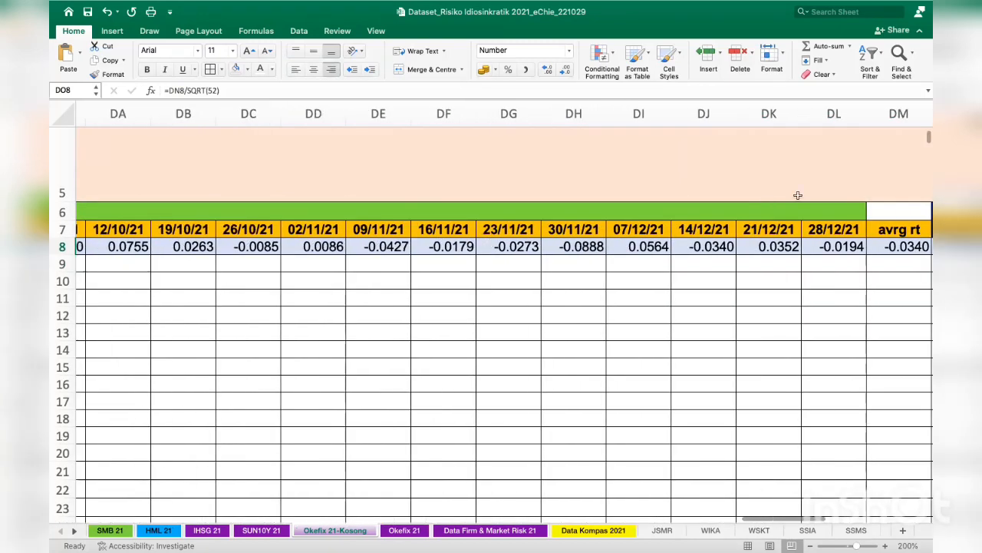
{"action": "left_click", "coordinate": [846, 244]}
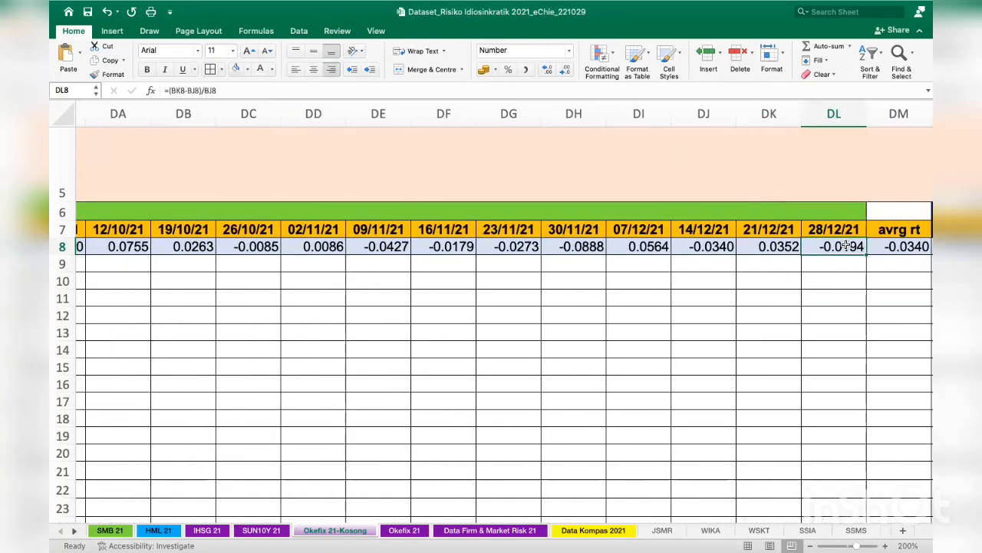
{"action": "scroll", "coordinate": [845, 245], "scroll_direction": "left", "scroll_amount": 2}
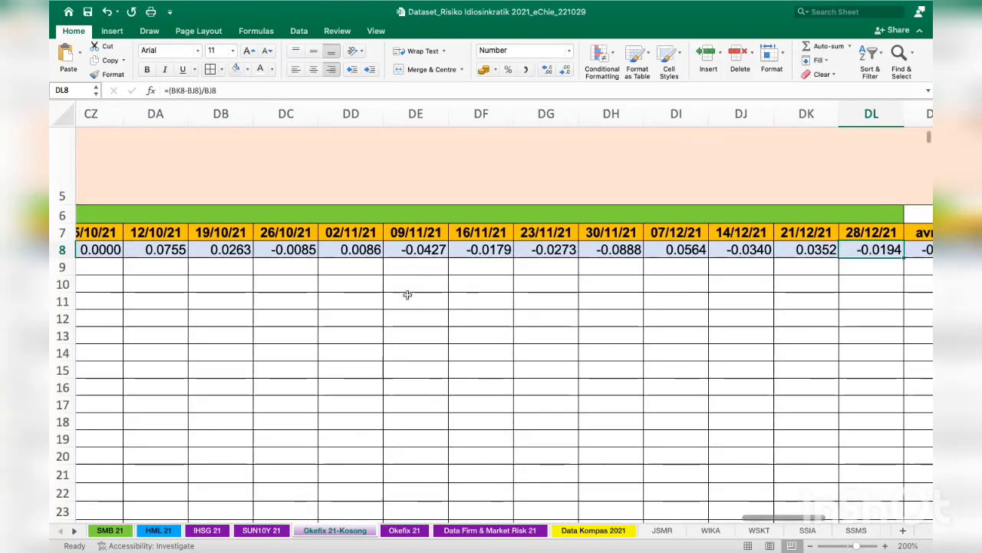
{"action": "scroll", "coordinate": [408, 296], "scroll_direction": "left", "scroll_amount": 15}
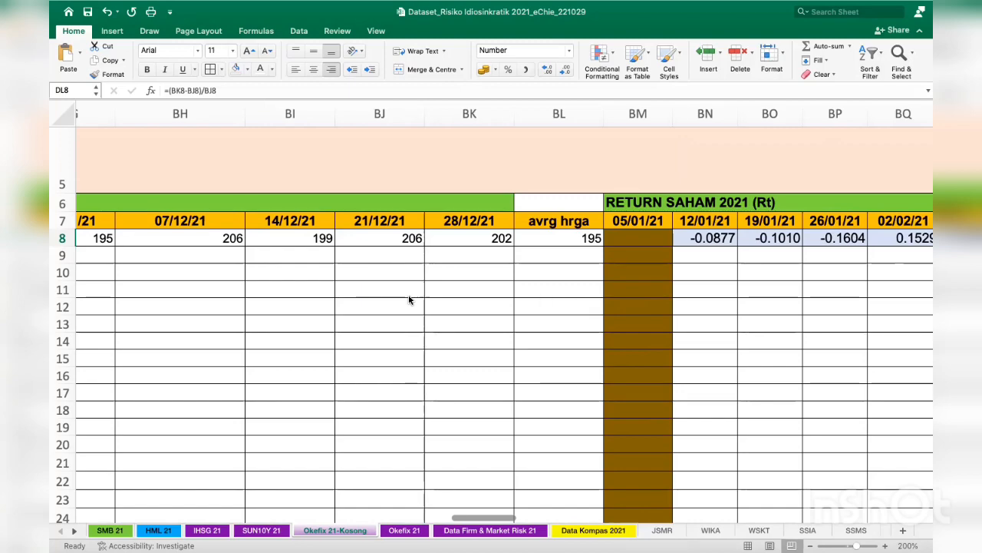
Open the start of the firm list in the Okefix 21 sheet and undo the accidental entry in A8
{"action": "left_click", "coordinate": [413, 530]}
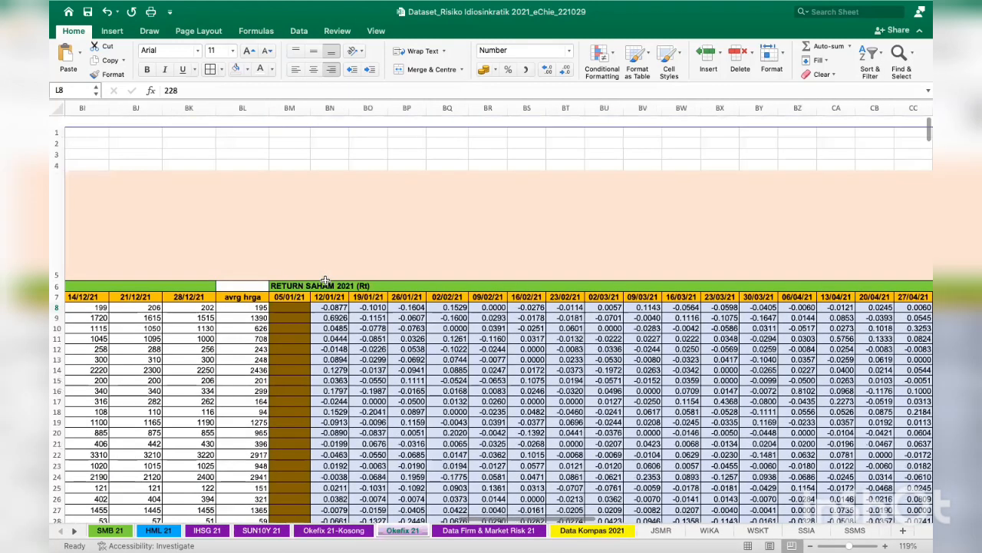
{"action": "scroll", "coordinate": [326, 279], "scroll_direction": "left", "scroll_amount": 10}
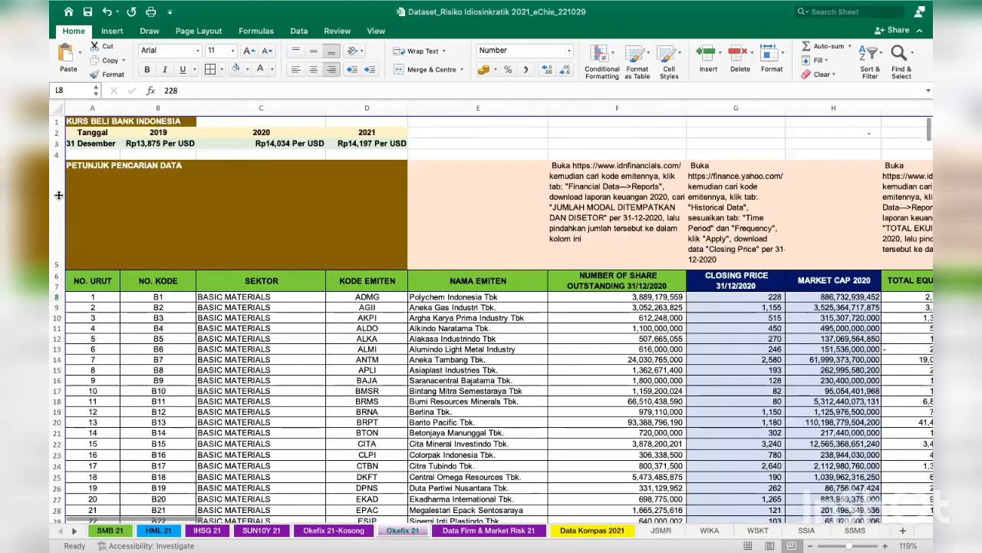
{"action": "scroll", "coordinate": [85, 208], "scroll_direction": "down", "scroll_amount": 3}
{"action": "left_click", "coordinate": [90, 212]}
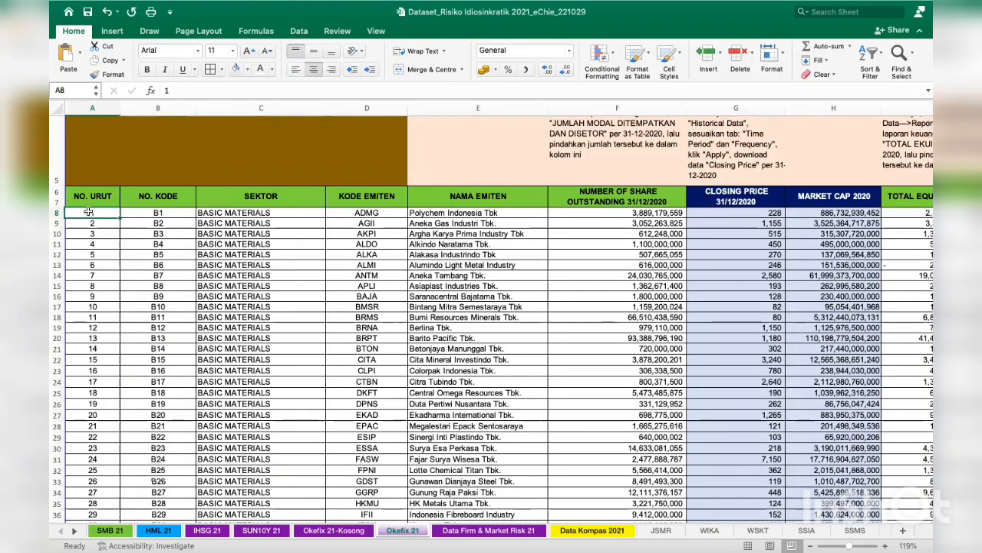
{"action": "left_click", "coordinate": [160, 235]}
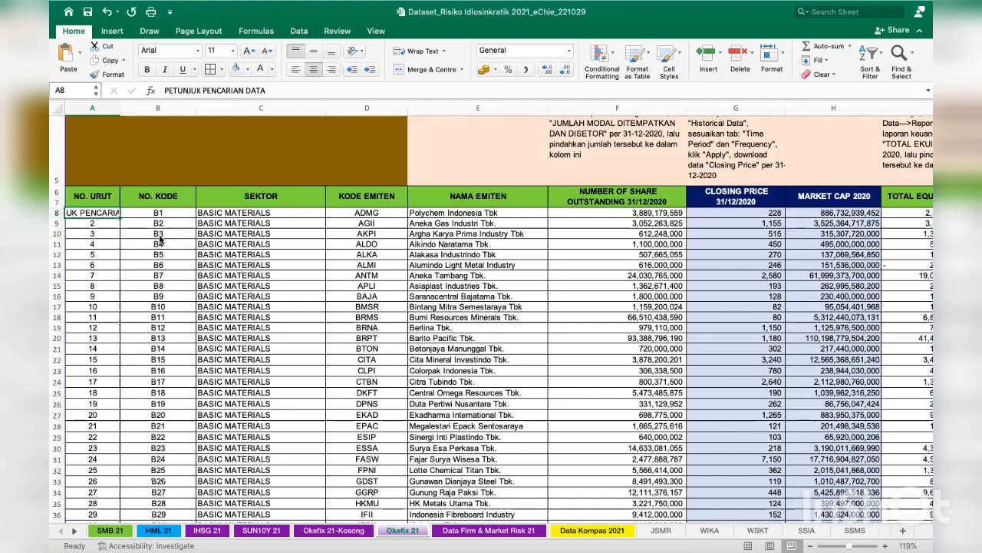
{"action": "key", "text": "super+z"}
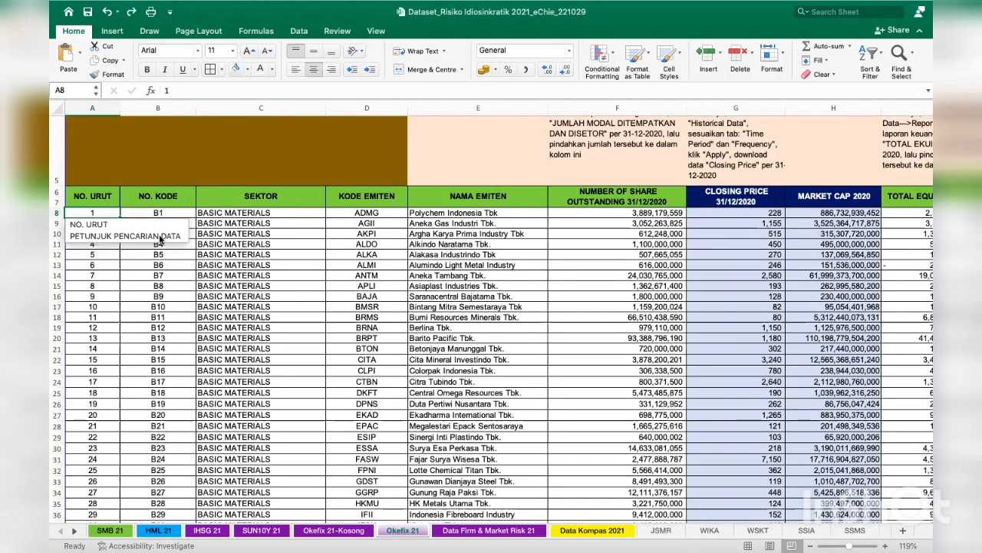
Go to the last firm in the Okefix 21 list and compare its NO. URUT and NO. KODE with the figure below
{"action": "left_click", "coordinate": [132, 275]}
{"action": "scroll", "coordinate": [130, 265], "scroll_direction": "down", "scroll_amount": 3}
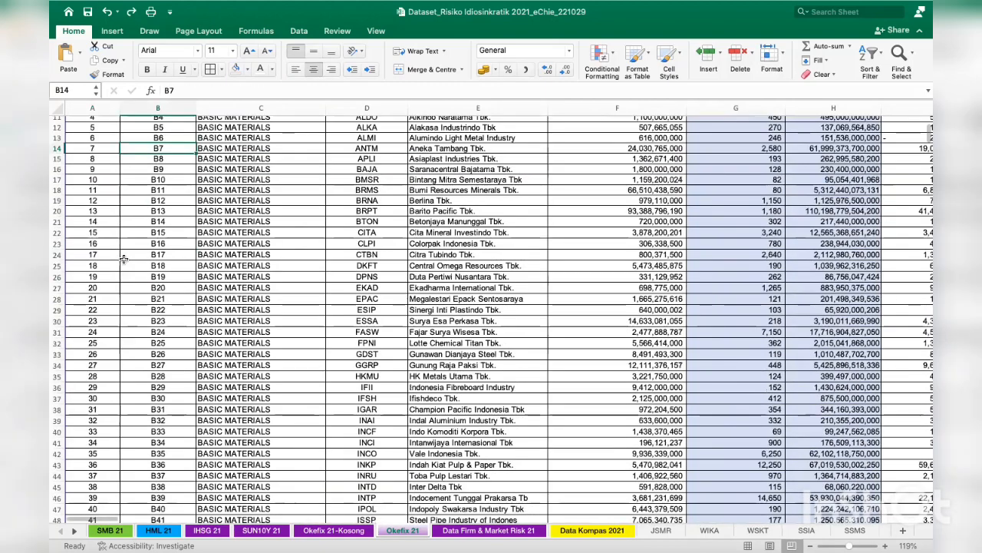
{"action": "scroll", "coordinate": [98, 265], "scroll_direction": "down", "scroll_amount": 5}
{"action": "left_click", "coordinate": [98, 263]}
{"action": "key", "text": "super+Down"}
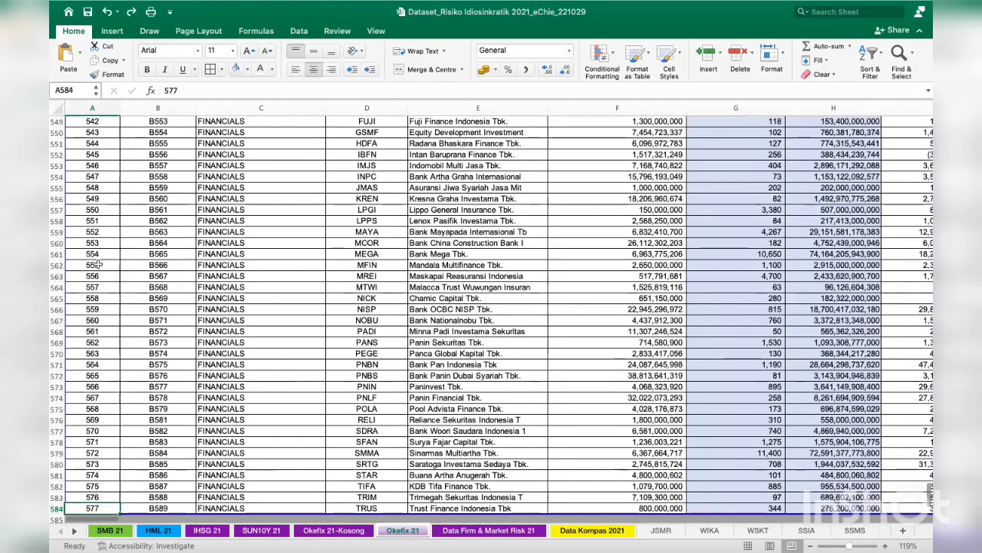
{"action": "scroll", "coordinate": [111, 396], "scroll_direction": "down", "scroll_amount": 3}
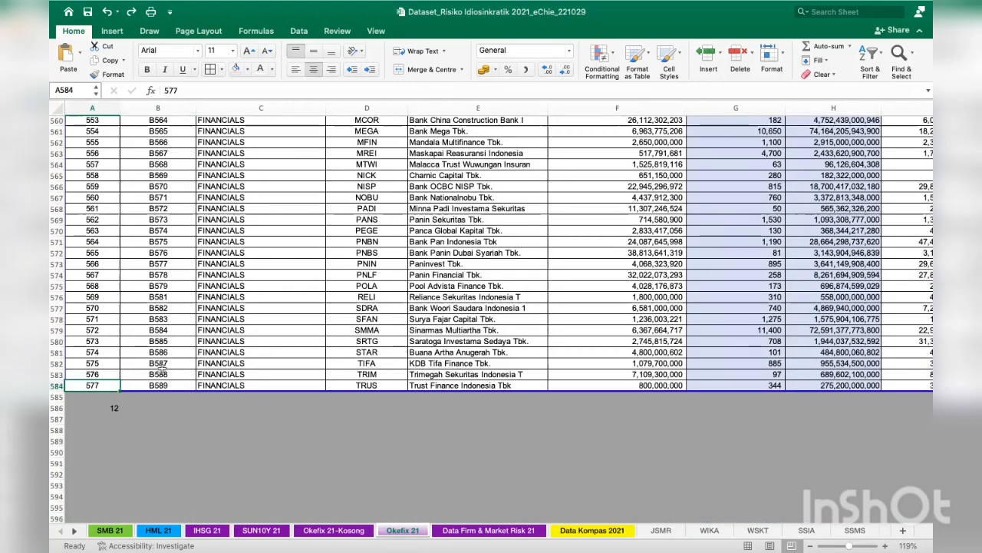
{"action": "left_click", "coordinate": [163, 385]}
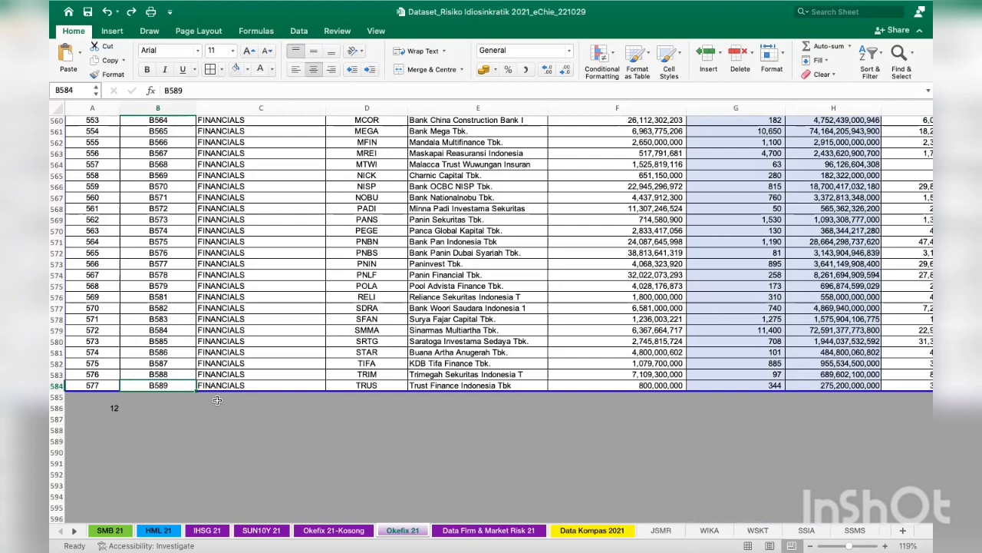
{"action": "left_click", "coordinate": [99, 380]}
{"action": "left_click", "coordinate": [117, 406]}
{"action": "left_click", "coordinate": [181, 409]}
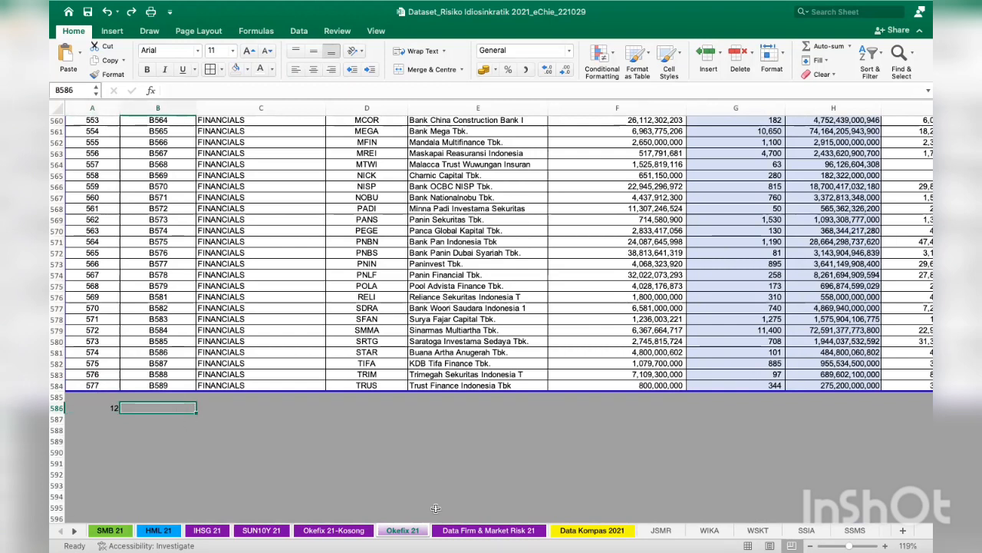
Look across the weekly price and return columns of all firms in the Okefix 21 sheet
{"action": "scroll", "coordinate": [414, 296], "scroll_direction": "up", "scroll_amount": 6}
{"action": "scroll", "coordinate": [414, 296], "scroll_direction": "right", "scroll_amount": 10}
{"action": "scroll", "coordinate": [414, 296], "scroll_direction": "up", "scroll_amount": 5}
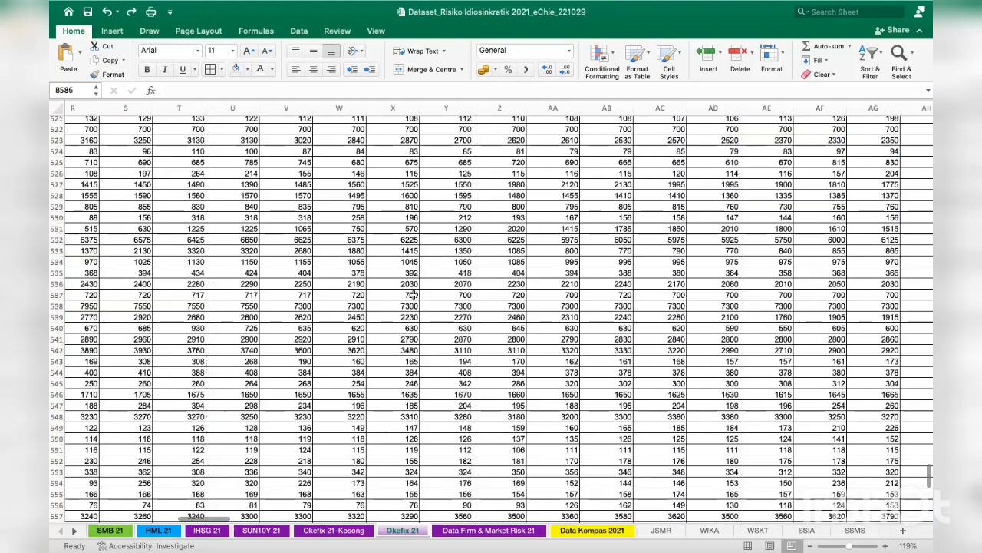
{"action": "scroll", "coordinate": [413, 294], "scroll_direction": "right", "scroll_amount": 15}
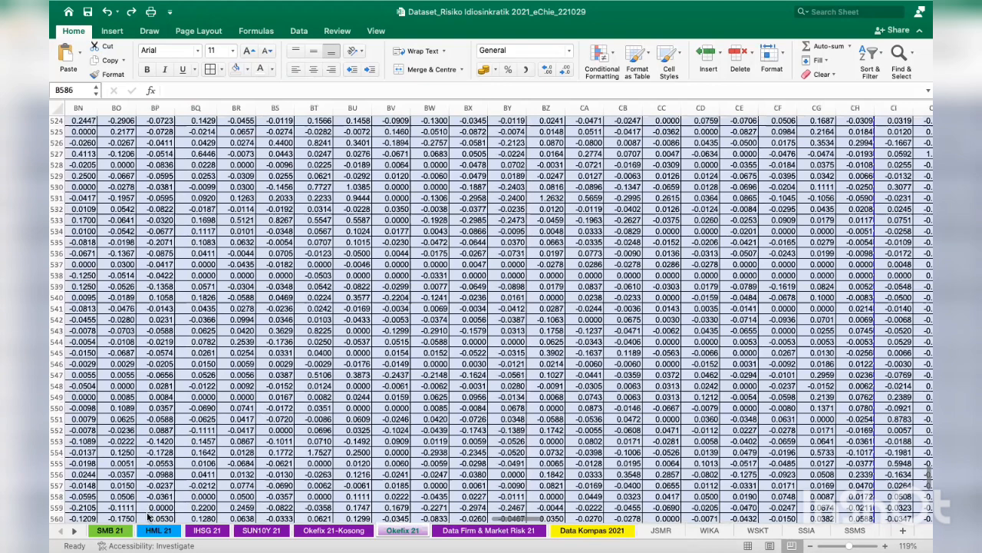
{"action": "scroll", "coordinate": [150, 512], "scroll_direction": "down", "scroll_amount": 3}
{"action": "scroll", "coordinate": [150, 513], "scroll_direction": "left", "scroll_amount": 1}
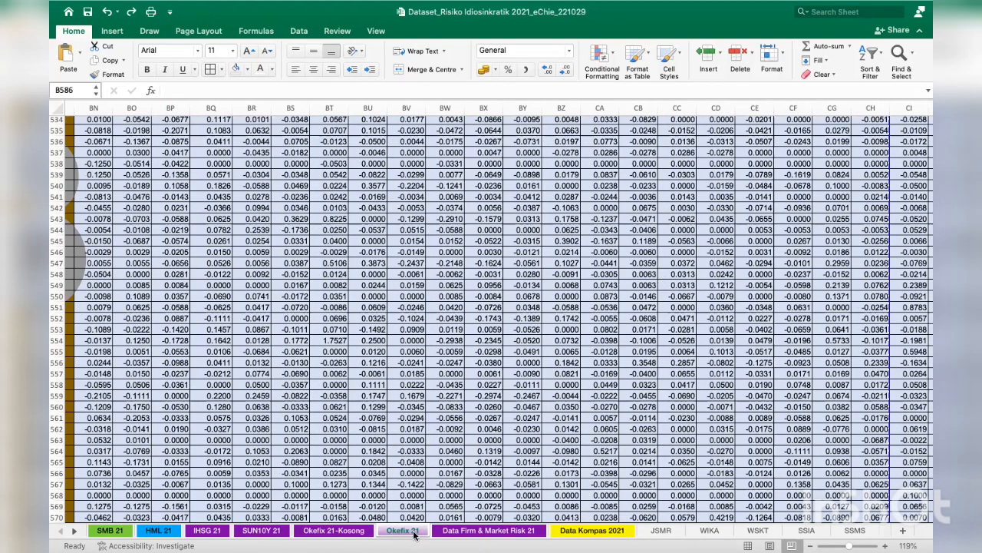
Switch to the SMB 21 sheet and show the beginning of its firm list with the MARKET CAP 2020 column
{"action": "left_click", "coordinate": [109, 530]}
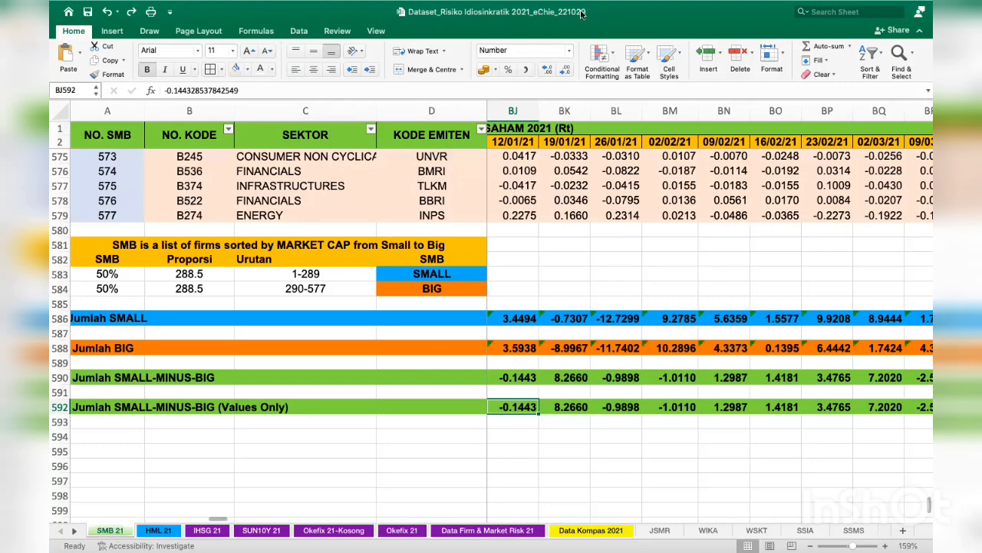
{"action": "scroll", "coordinate": [238, 343], "scroll_direction": "up", "scroll_amount": 15}
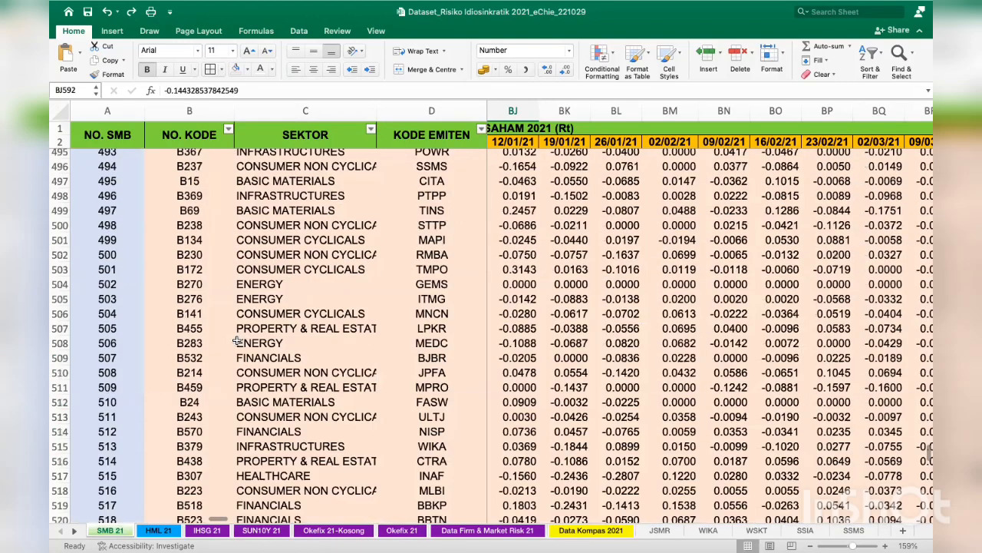
{"action": "scroll", "coordinate": [238, 340], "scroll_direction": "up", "scroll_amount": 20}
{"action": "scroll", "coordinate": [238, 340], "scroll_direction": "up", "scroll_amount": 20}
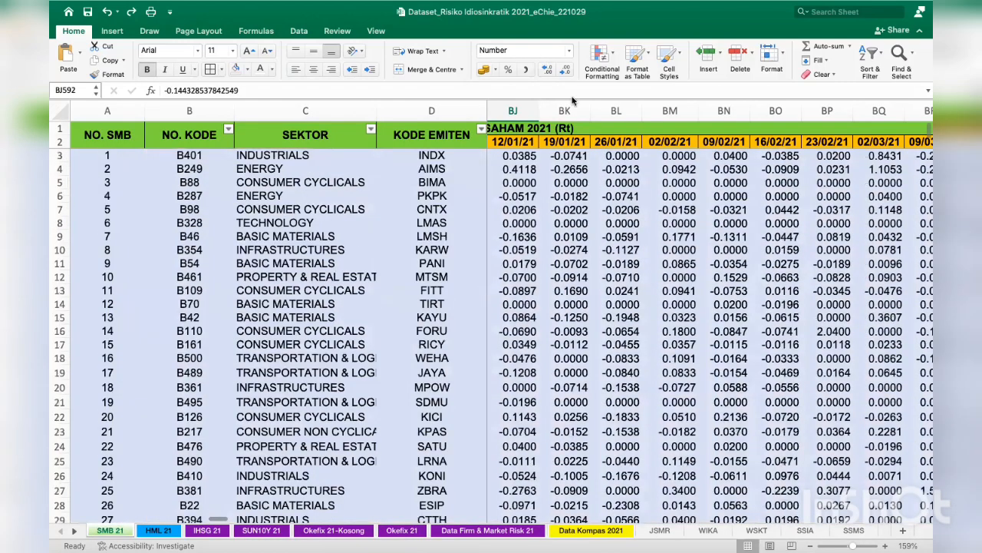
{"action": "scroll", "coordinate": [509, 186], "scroll_direction": "left", "scroll_amount": 15}
{"action": "scroll", "coordinate": [509, 186], "scroll_direction": "left", "scroll_amount": 10}
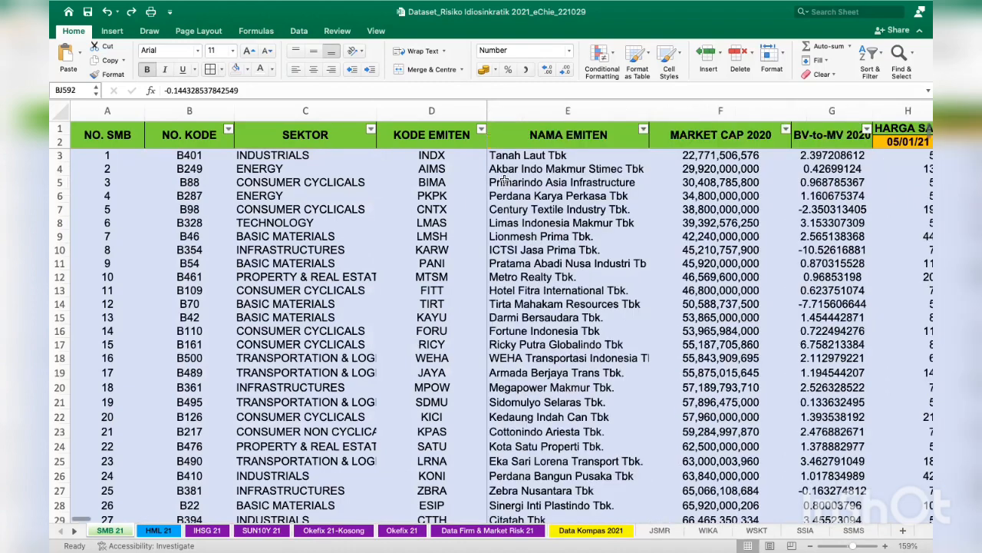
Follow the MARKET CAP 2020 column from the first to the last firm and examine the SMALL and BIG proportion table
{"action": "left_click", "coordinate": [746, 159]}
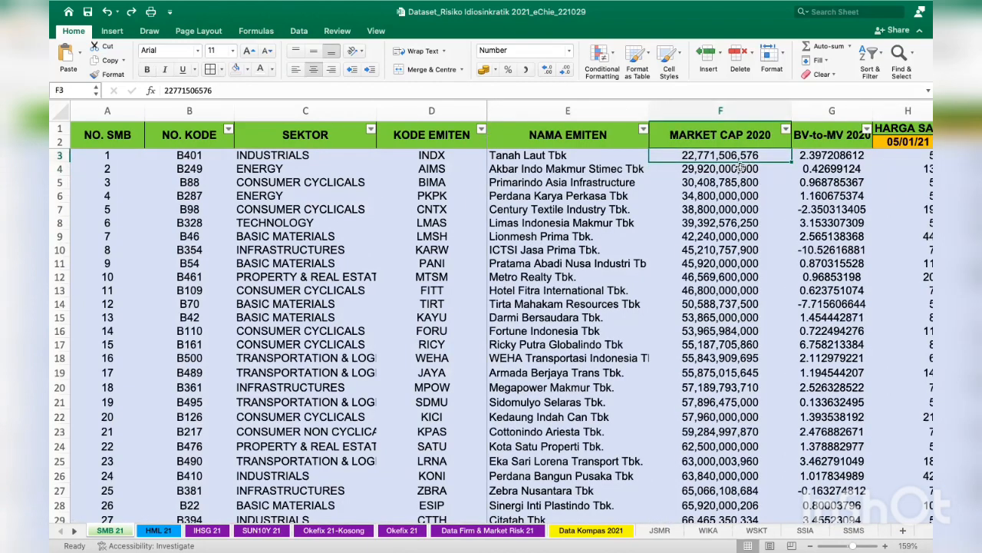
{"action": "key", "text": "ctrl+Down"}
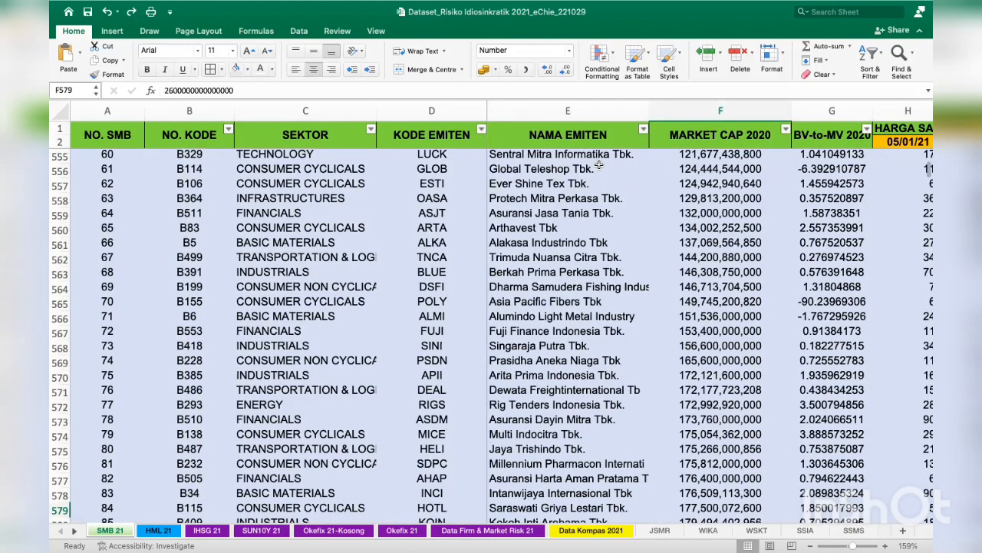
{"action": "scroll", "coordinate": [155, 388], "scroll_direction": "down", "scroll_amount": 3}
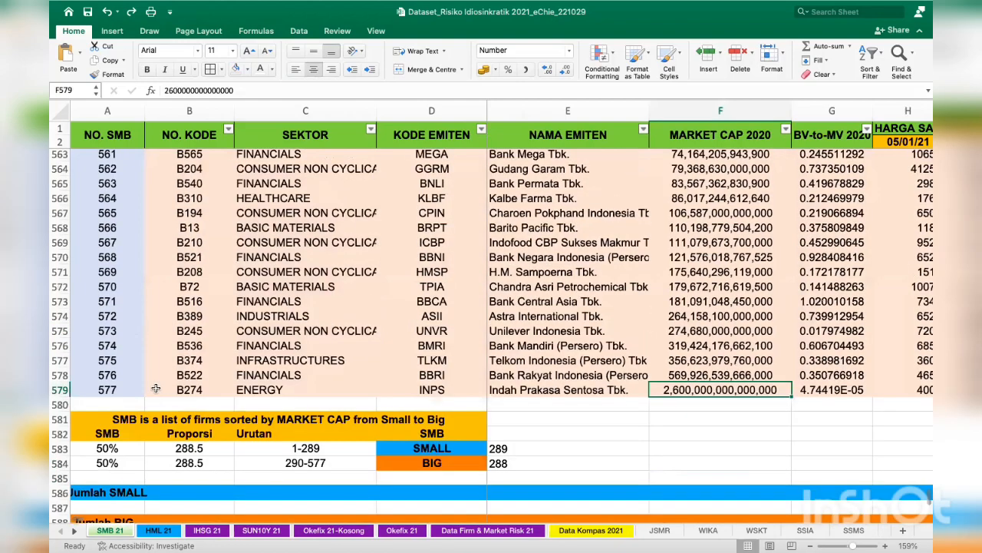
{"action": "scroll", "coordinate": [223, 328], "scroll_direction": "down", "scroll_amount": 3}
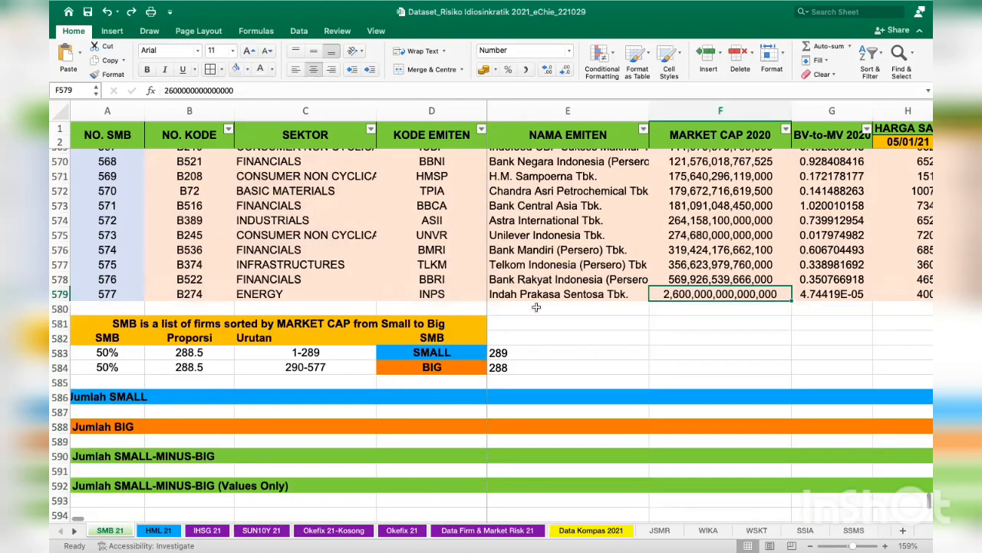
Check the firm count cells beside the SMALL and BIG rows of the SMB proportion table
{"action": "left_click", "coordinate": [518, 370]}
{"action": "key", "text": "Up"}
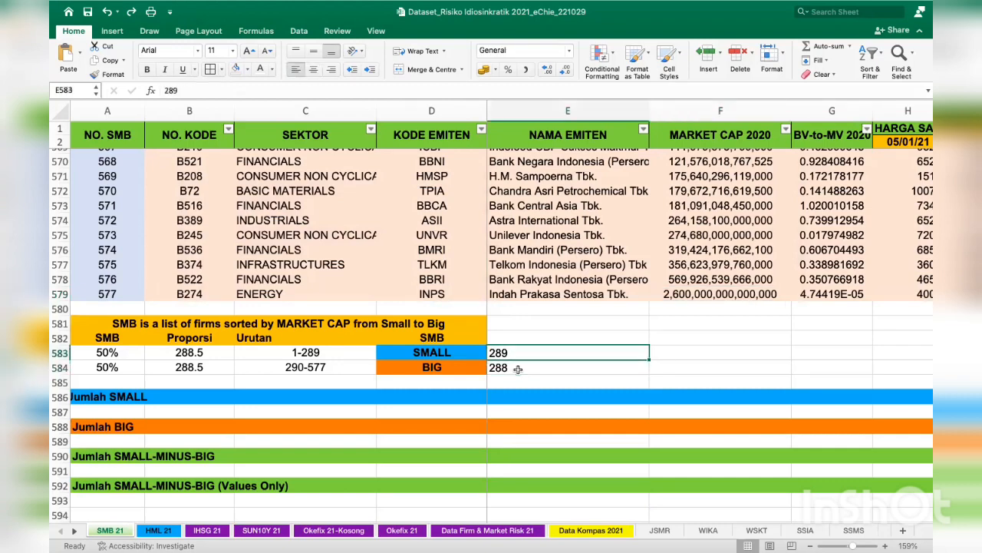
{"action": "left_click", "coordinate": [518, 370]}
Check the Urutan ranges of BIG and SMALL and show the Jumlah rows beneath the weekly 2021 return columns
{"action": "scroll", "coordinate": [518, 369], "scroll_direction": "right", "scroll_amount": 10}
{"action": "scroll", "coordinate": [518, 369], "scroll_direction": "down", "scroll_amount": 2}
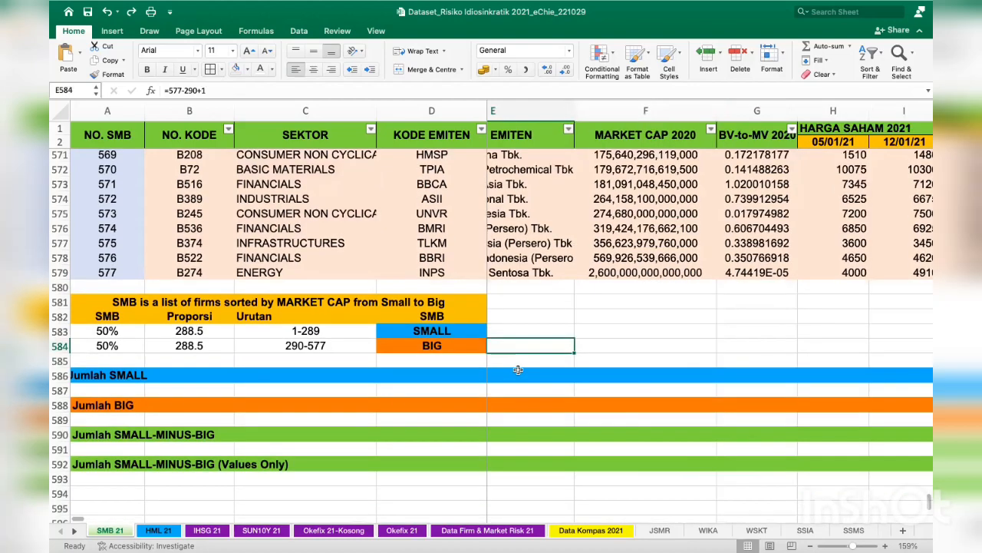
{"action": "scroll", "coordinate": [518, 369], "scroll_direction": "right", "scroll_amount": 15}
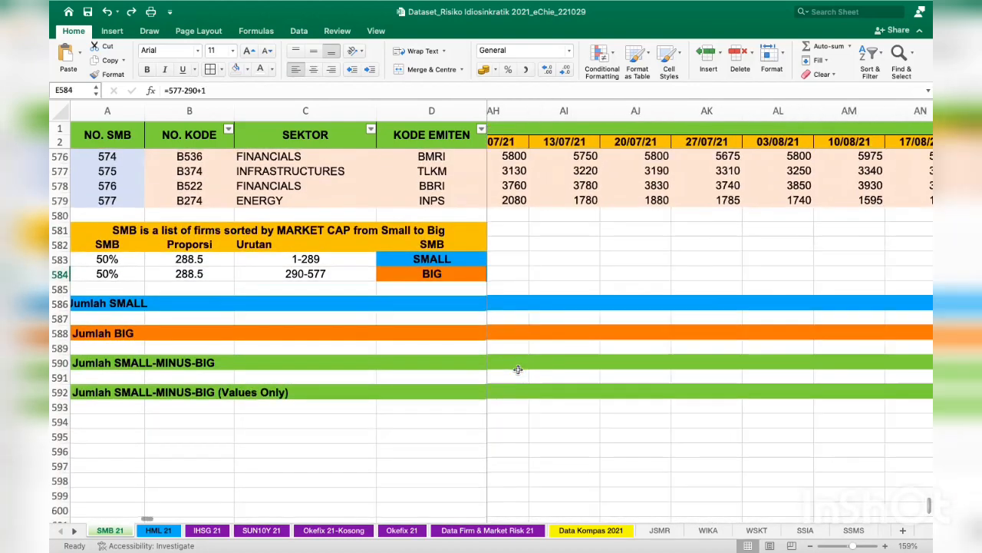
{"action": "scroll", "coordinate": [238, 248], "scroll_direction": "down", "scroll_amount": 1}
{"action": "left_click", "coordinate": [238, 248]}
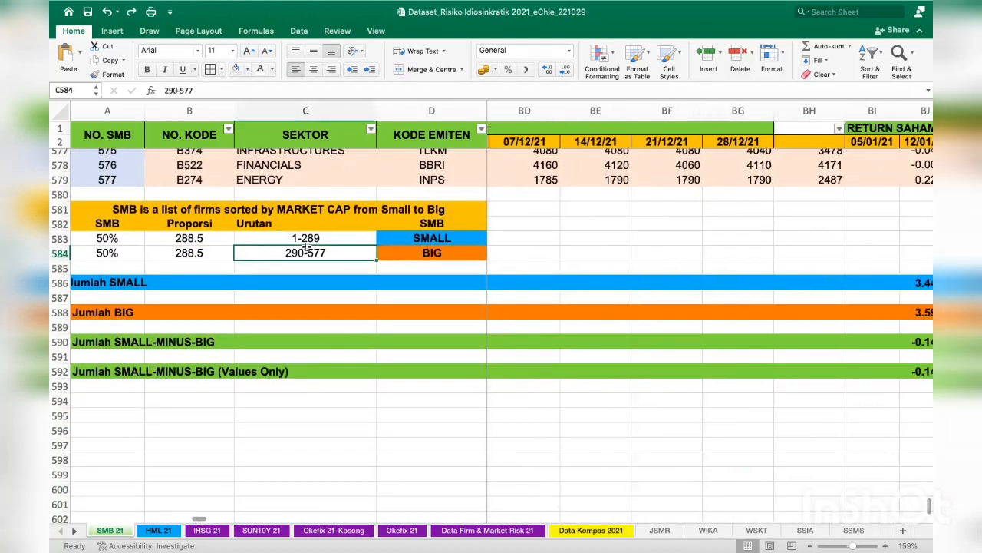
{"action": "left_click", "coordinate": [319, 239]}
{"action": "scroll", "coordinate": [923, 293], "scroll_direction": "right", "scroll_amount": 3}
{"action": "scroll", "coordinate": [923, 293], "scroll_direction": "down", "scroll_amount": 1}
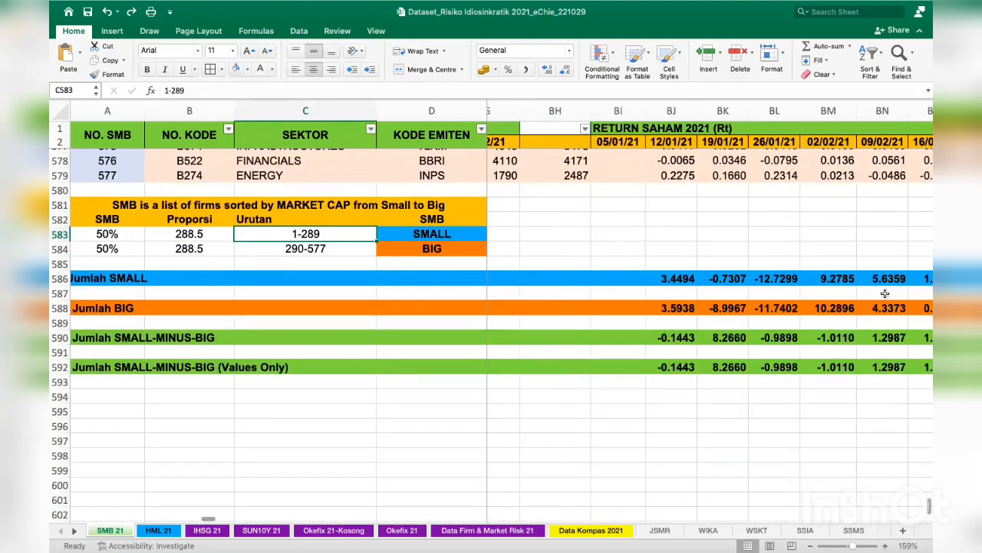
Open the Jumlah SMALL formula for 12/01/21 and trace its summed range to the last SMALL firm
{"action": "left_click", "coordinate": [530, 275]}
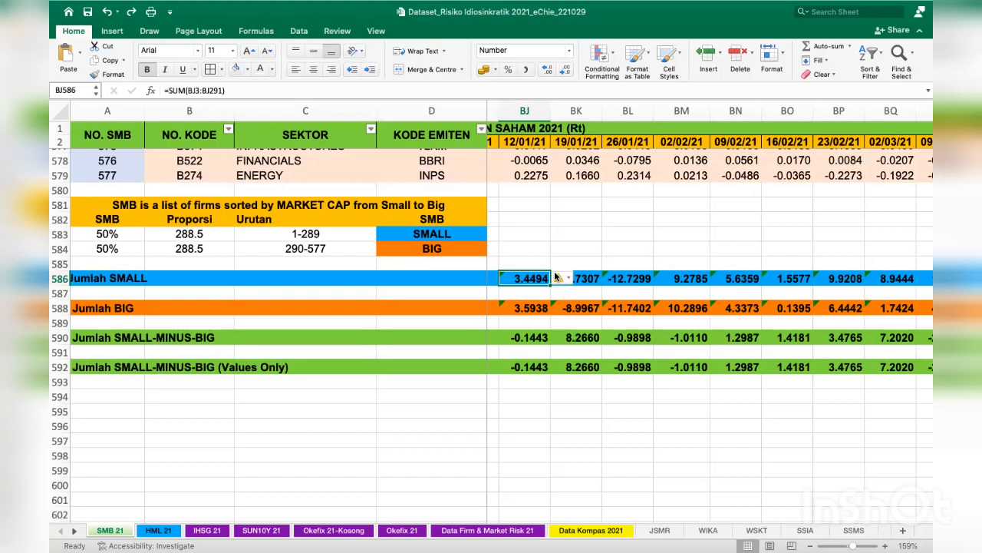
{"action": "mouse_move", "coordinate": [555, 277]}
{"action": "key", "text": "F2"}
{"action": "scroll", "coordinate": [613, 275], "scroll_direction": "up", "scroll_amount": 5}
{"action": "scroll", "coordinate": [613, 274], "scroll_direction": "up", "scroll_amount": 20}
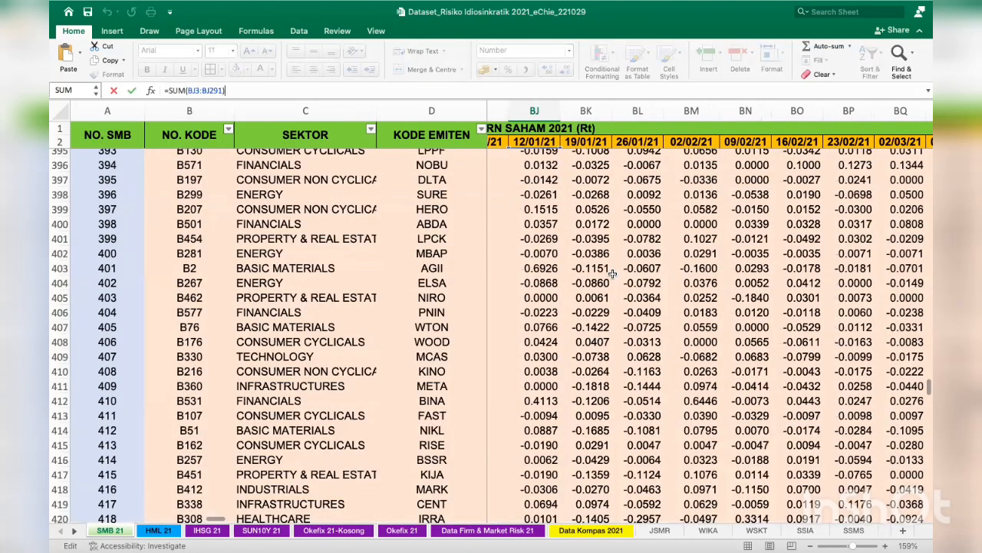
{"action": "scroll", "coordinate": [613, 275], "scroll_direction": "up", "scroll_amount": 20}
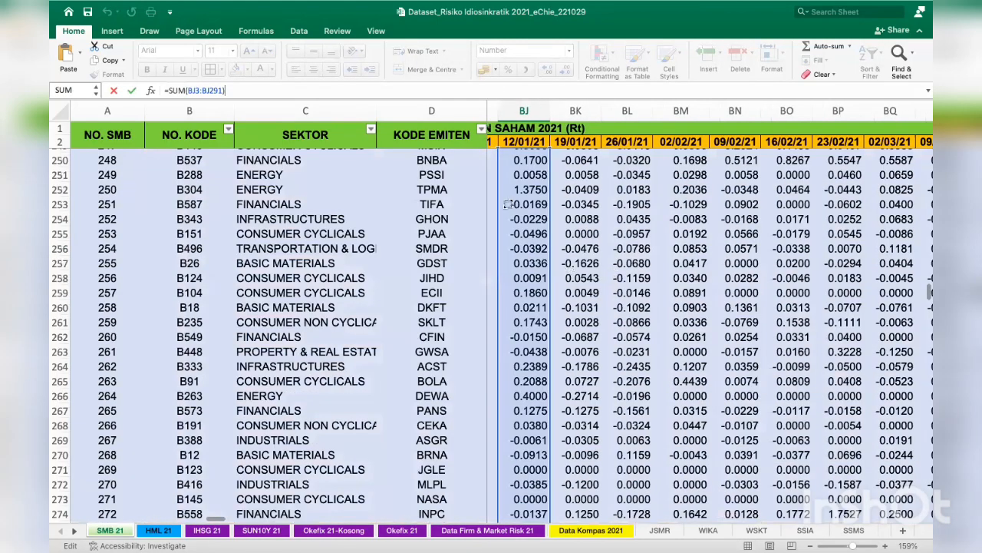
{"action": "scroll", "coordinate": [509, 204], "scroll_direction": "down", "scroll_amount": 6}
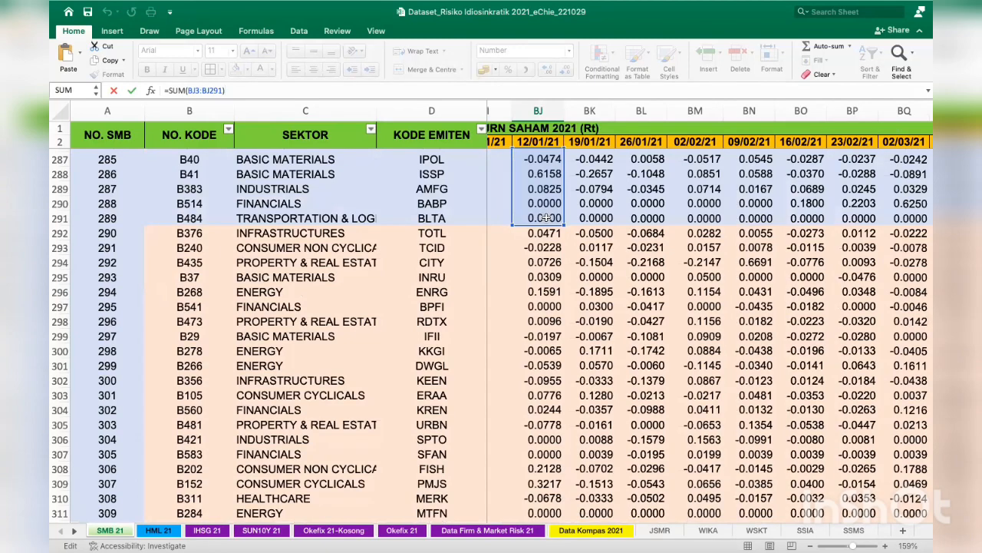
{"action": "key", "text": "Return"}
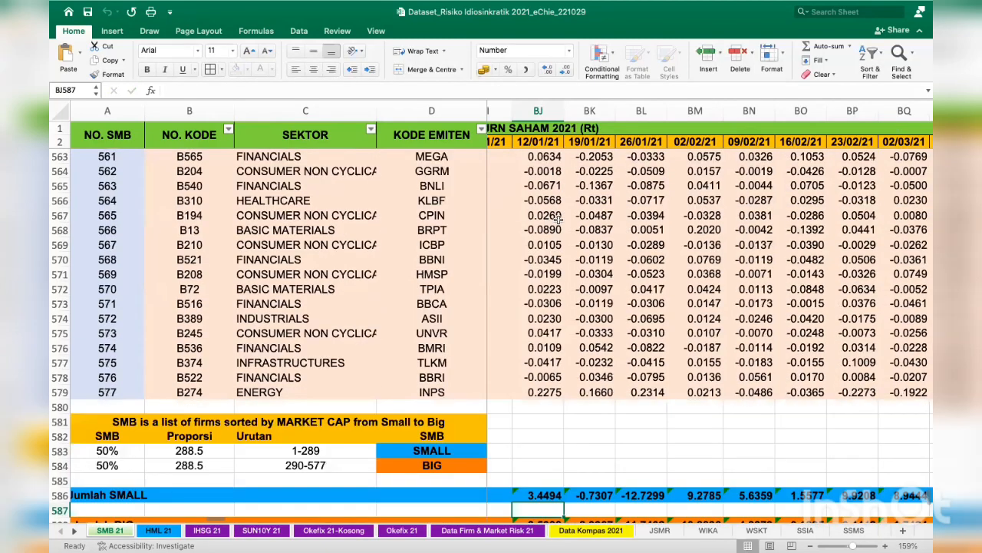
Compare the Jumlah SMALL and Jumlah BIG formulas for 12/01/21 and check the BIG sum against its Urutan range
{"action": "scroll", "coordinate": [530, 379], "scroll_direction": "down", "scroll_amount": 2}
{"action": "left_click", "coordinate": [552, 388]}
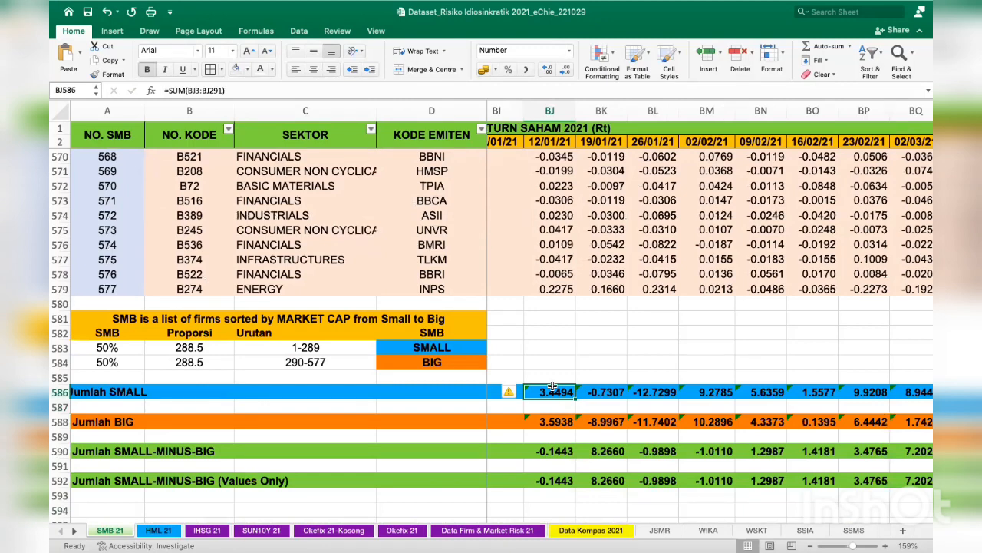
{"action": "key", "text": "Down"}
{"action": "key", "text": "Down"}
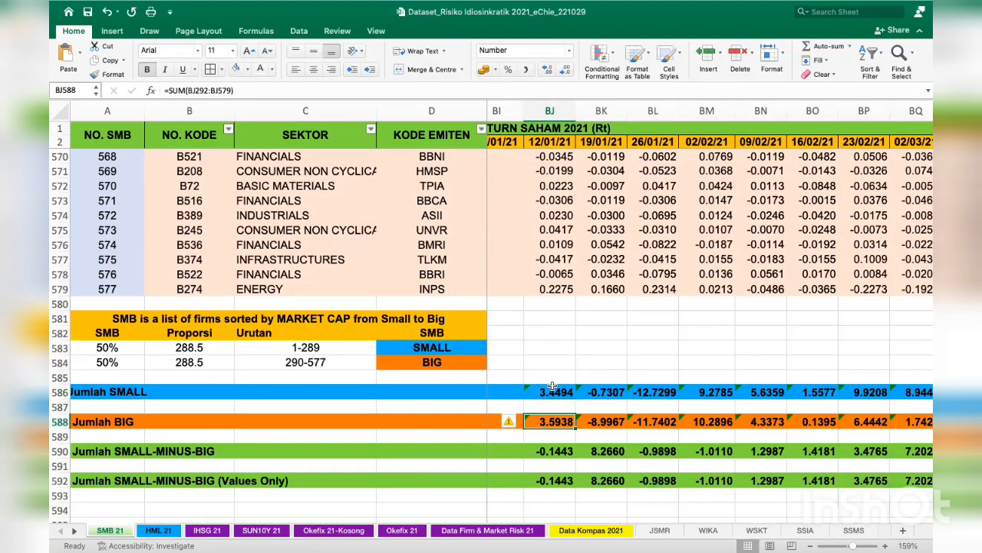
{"action": "left_click", "coordinate": [310, 361]}
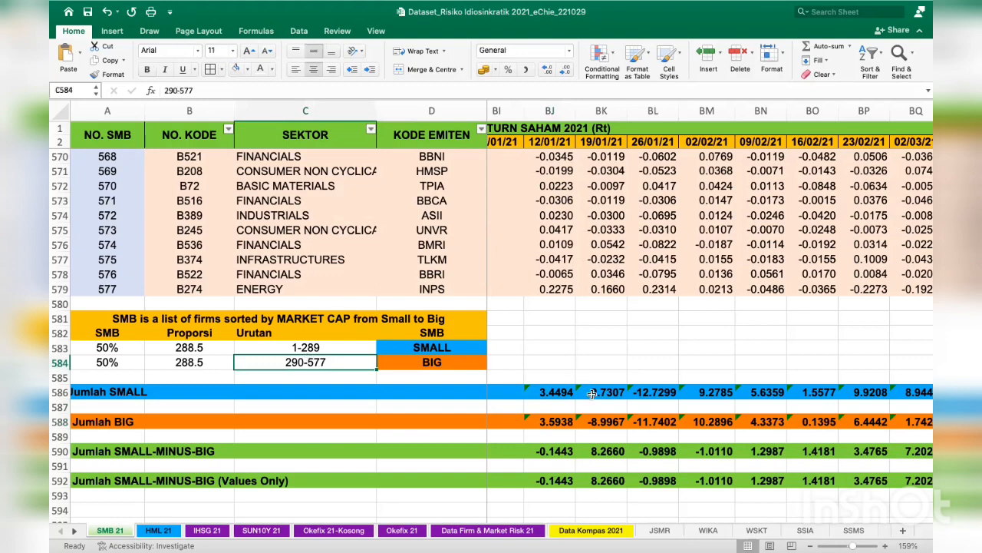
{"action": "left_click", "coordinate": [561, 425]}
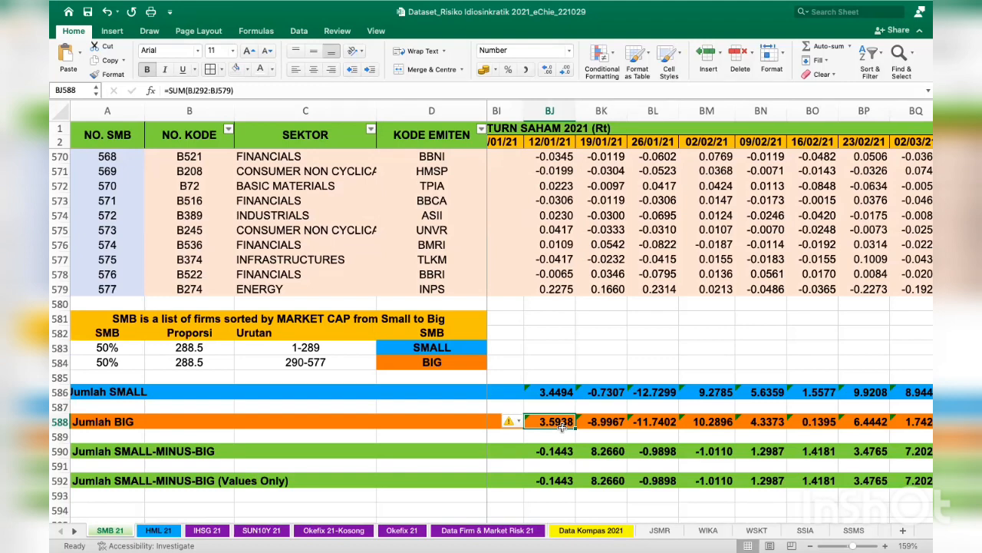
Open the Jumlah SMALL-MINUS-BIG formula for 12/01/21 and examine which two totals it refers to
{"action": "key", "text": "Down"}
{"action": "key", "text": "Down"}
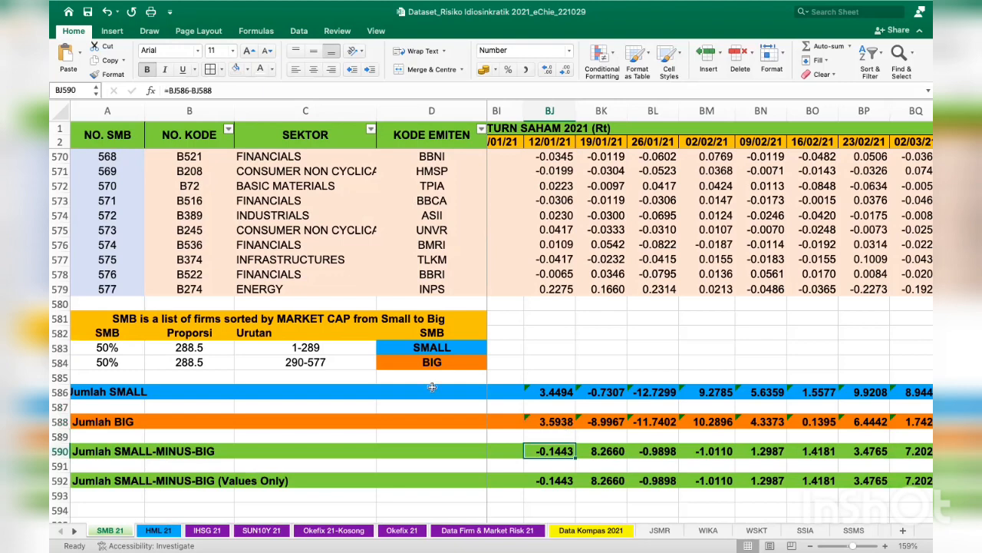
{"action": "key", "text": "F2"}
{"action": "scroll", "coordinate": [624, 435], "scroll_direction": "down", "scroll_amount": 3}
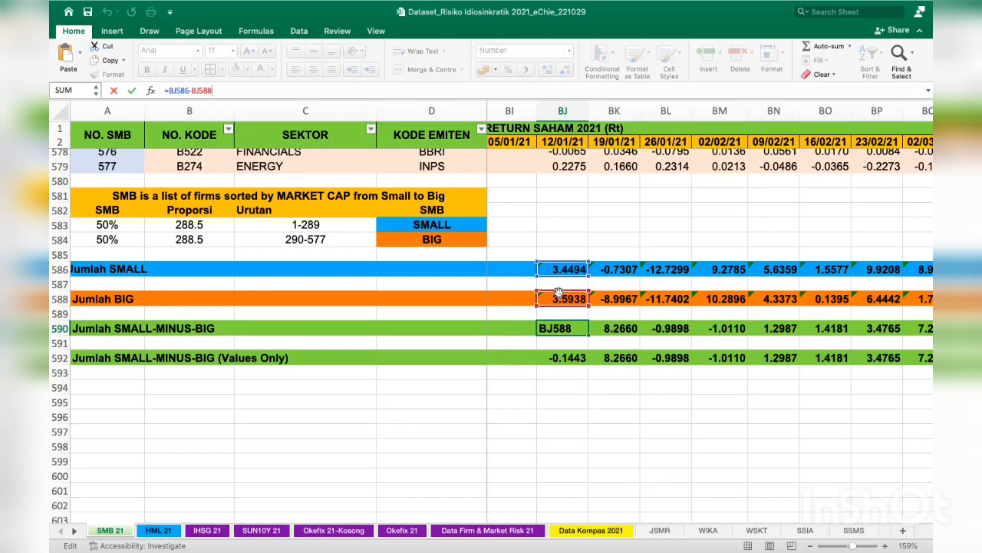
{"action": "key", "text": "Return"}
{"action": "left_click", "coordinate": [576, 326]}
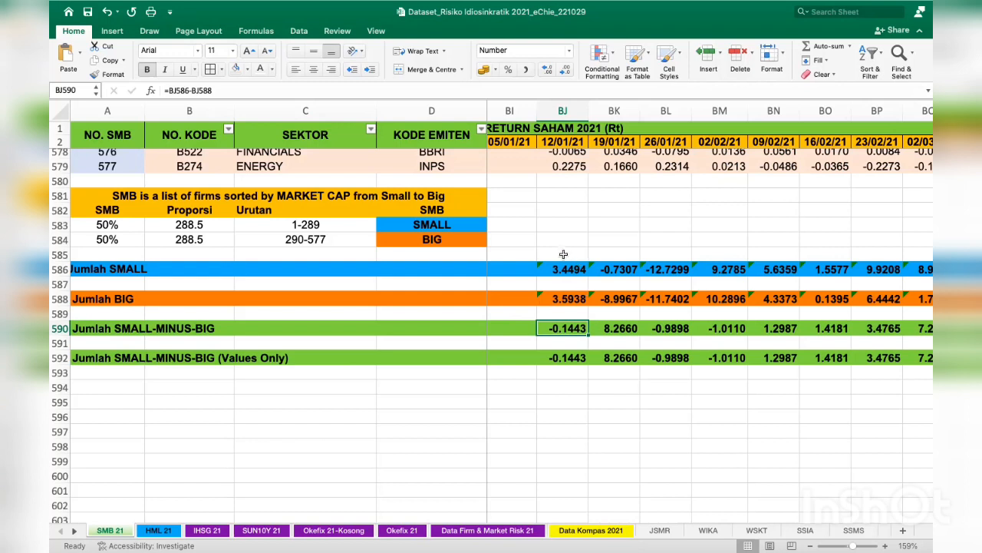
Follow the Jumlah SMALL-MINUS-BIG row from the 12/01/21 return week to its last column
{"action": "left_click", "coordinate": [563, 141]}
{"action": "scroll", "coordinate": [586, 276], "scroll_direction": "down", "scroll_amount": 3}
{"action": "left_click", "coordinate": [608, 282]}
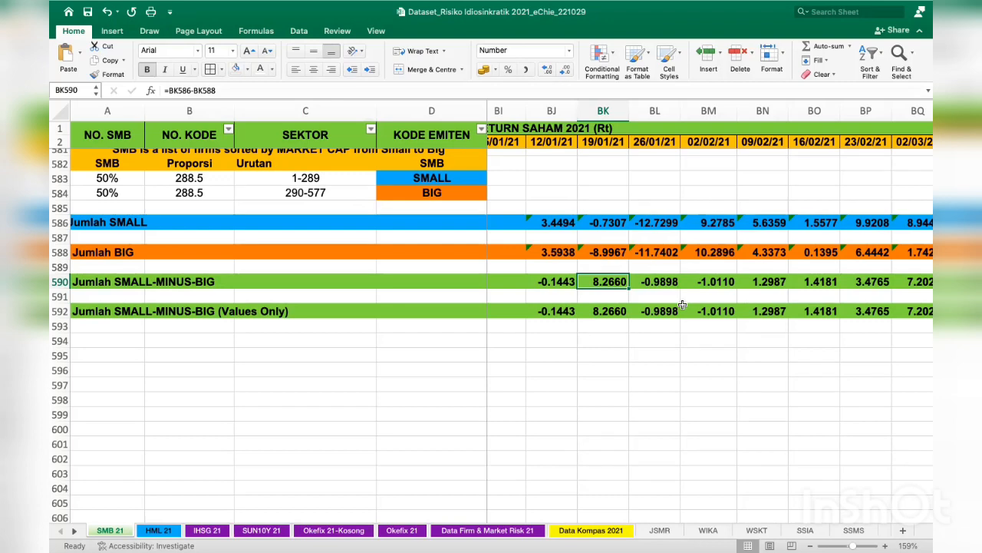
{"action": "key", "text": "ctrl+Right"}
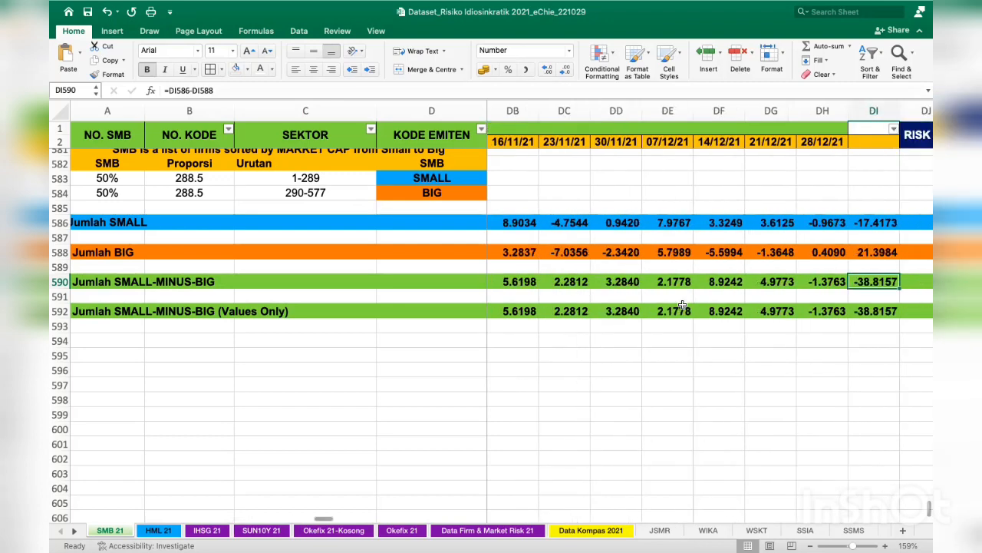
Go along the SMALL-MINUS-BIG (Values Only) row back to 12/01/21 and compare that cell with the formula row above
{"action": "key", "text": "Down"}
{"action": "key", "text": "Down"}
{"action": "key", "text": "ctrl+Left"}
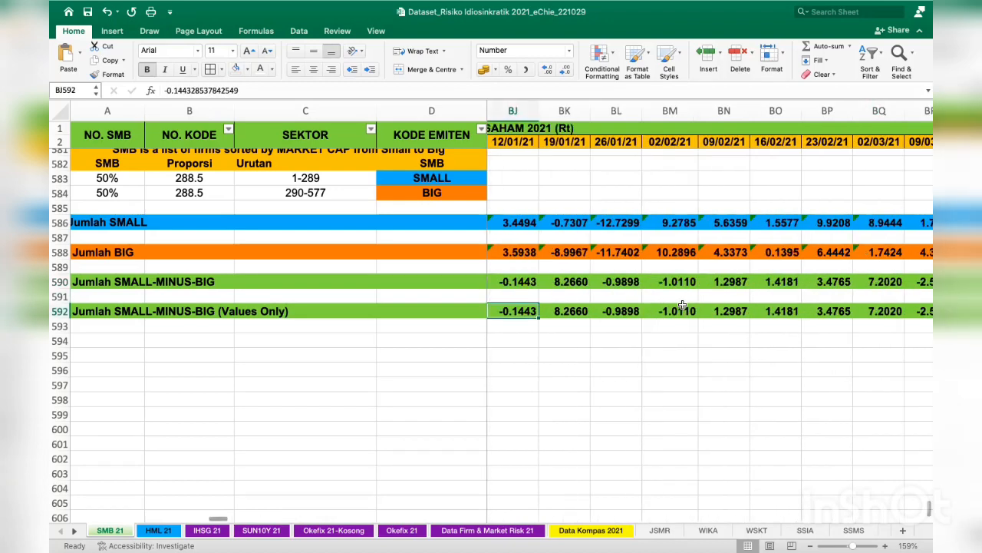
{"action": "scroll", "coordinate": [682, 306], "scroll_direction": "down", "scroll_amount": 3}
{"action": "scroll", "coordinate": [682, 305], "scroll_direction": "left", "scroll_amount": 1}
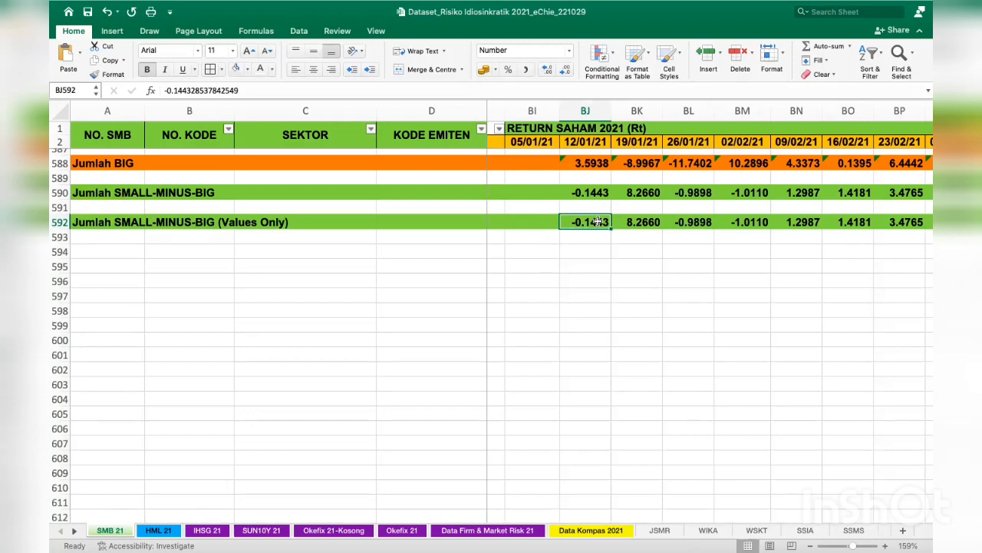
{"action": "scroll", "coordinate": [598, 222], "scroll_direction": "up", "scroll_amount": 3}
{"action": "scroll", "coordinate": [598, 222], "scroll_direction": "right", "scroll_amount": 1}
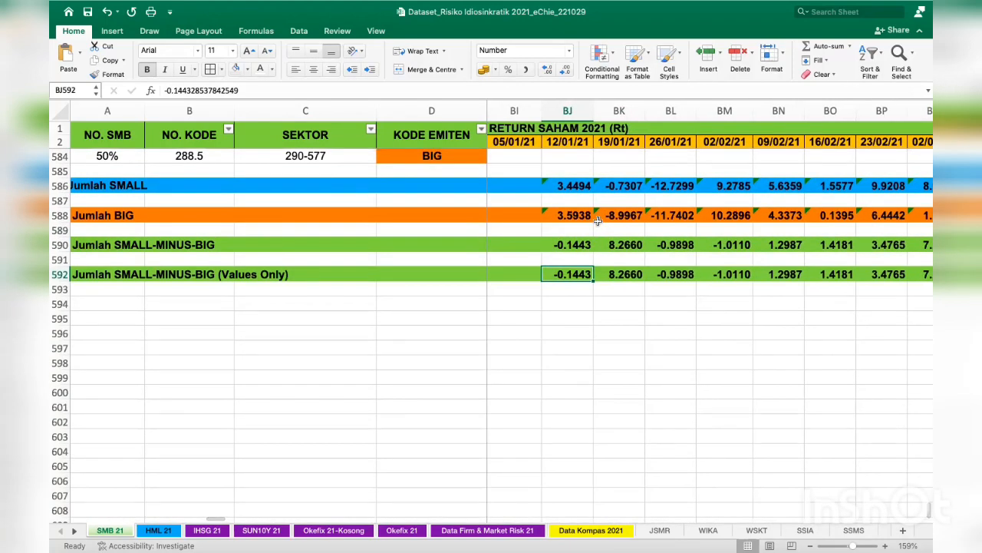
{"action": "left_click", "coordinate": [572, 244]}
{"action": "left_click", "coordinate": [569, 274]}
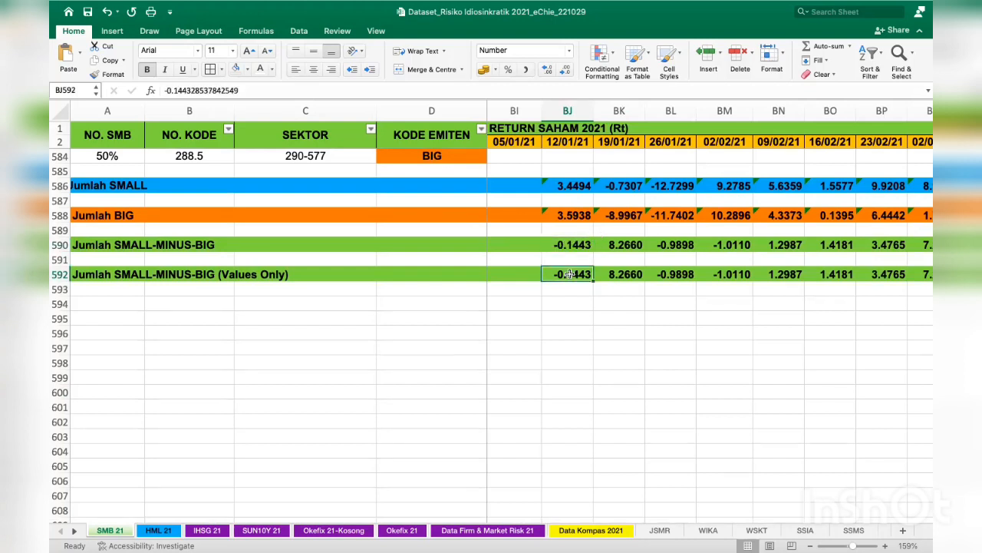